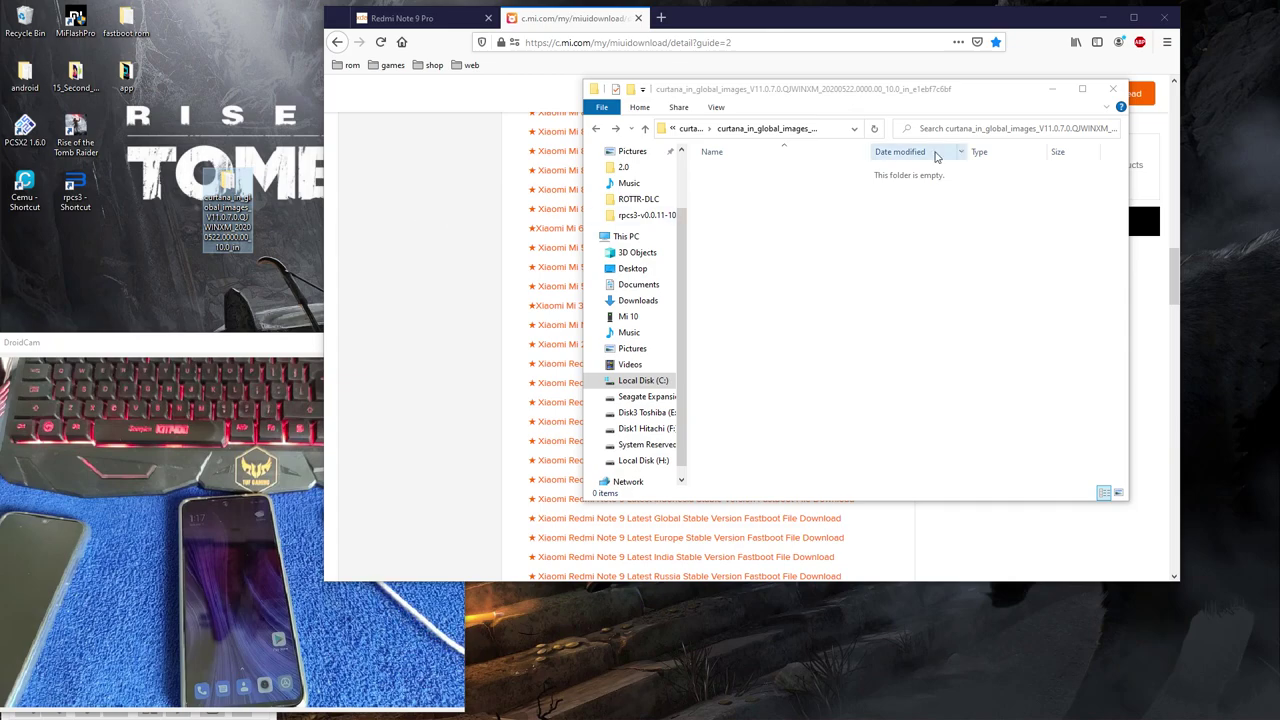
- Clear the desktop of the open folder and browser windows, and place the extracted curtana_in ROM folder in the desktop's top icon row
click(1112, 88)
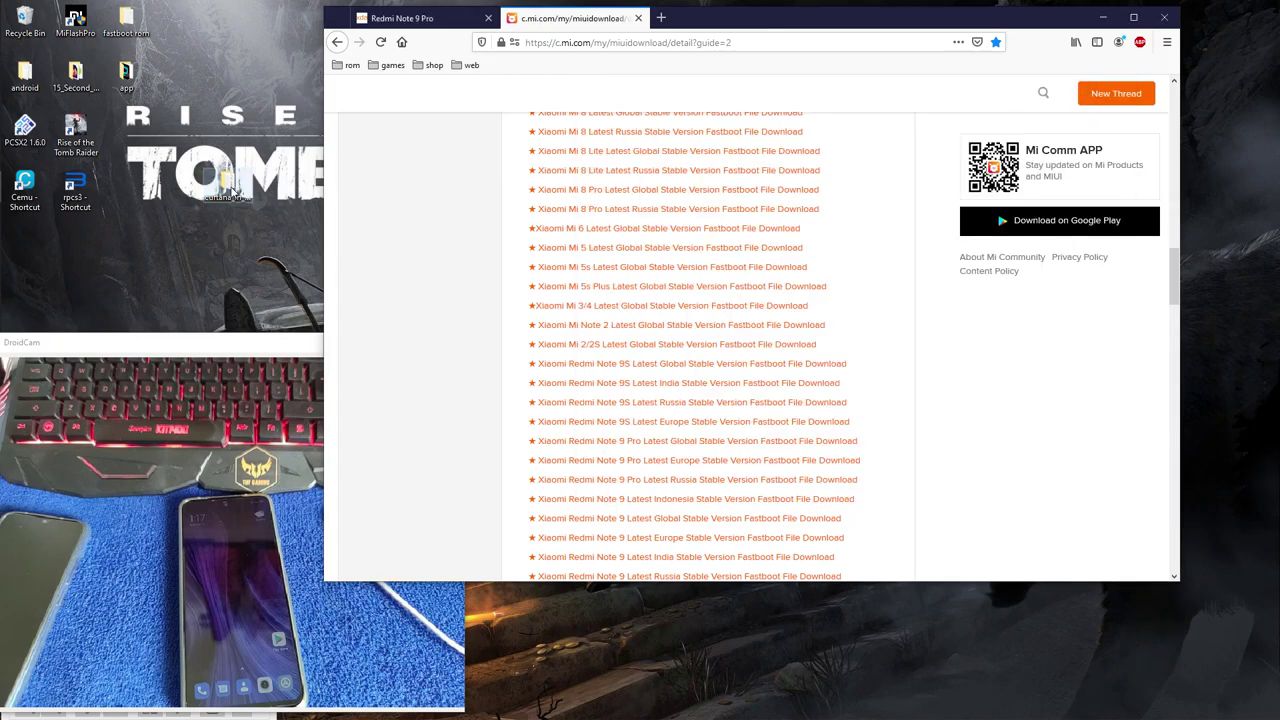
drag(218, 190, 216, 40)
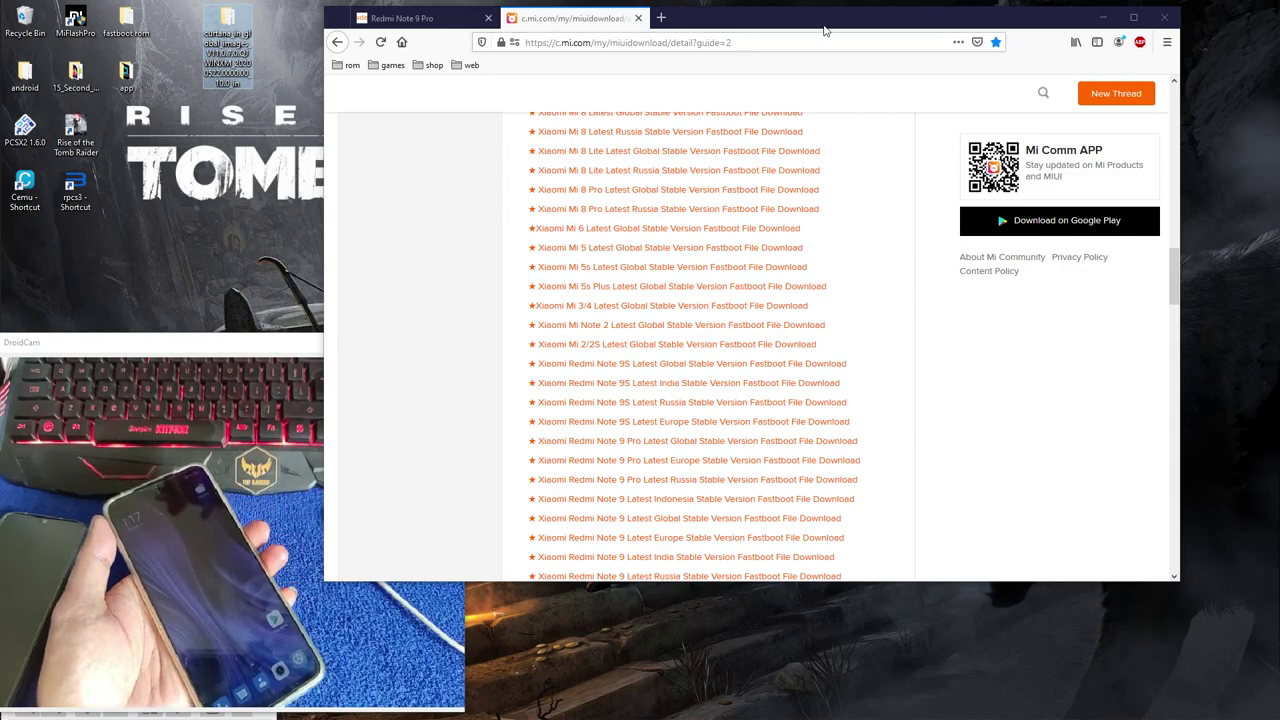
click(1103, 17)
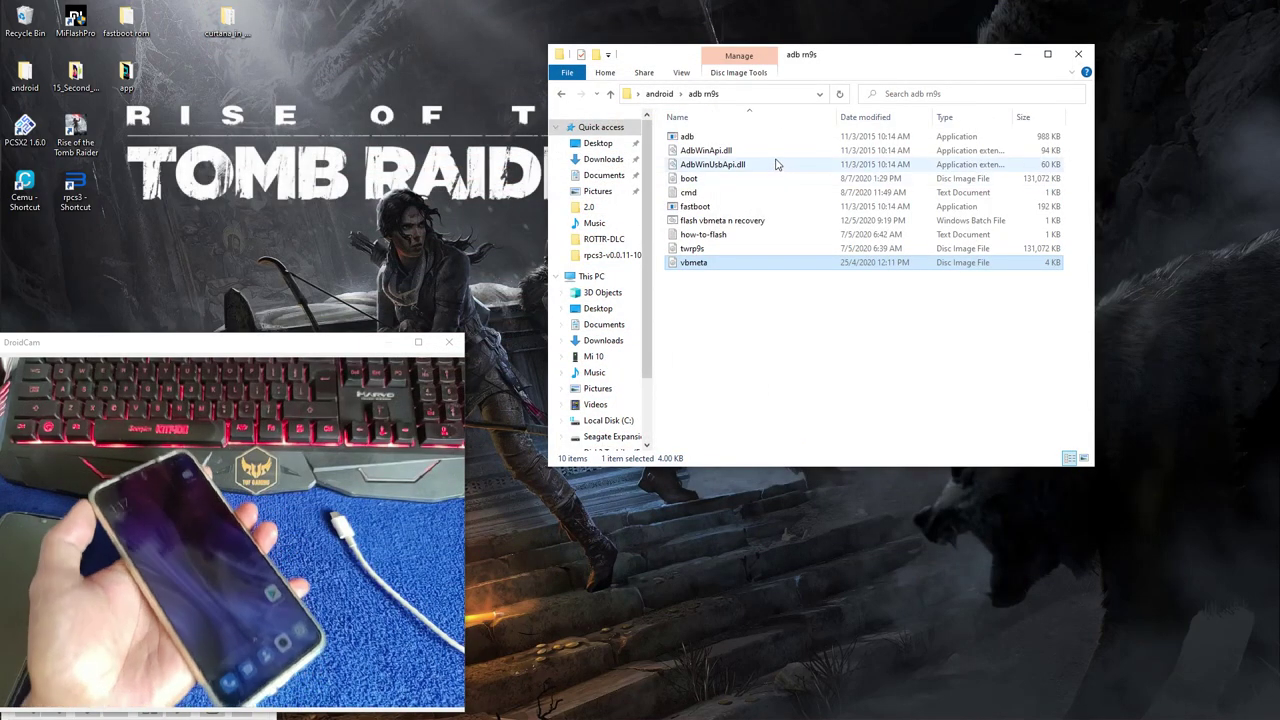
click(1074, 55)
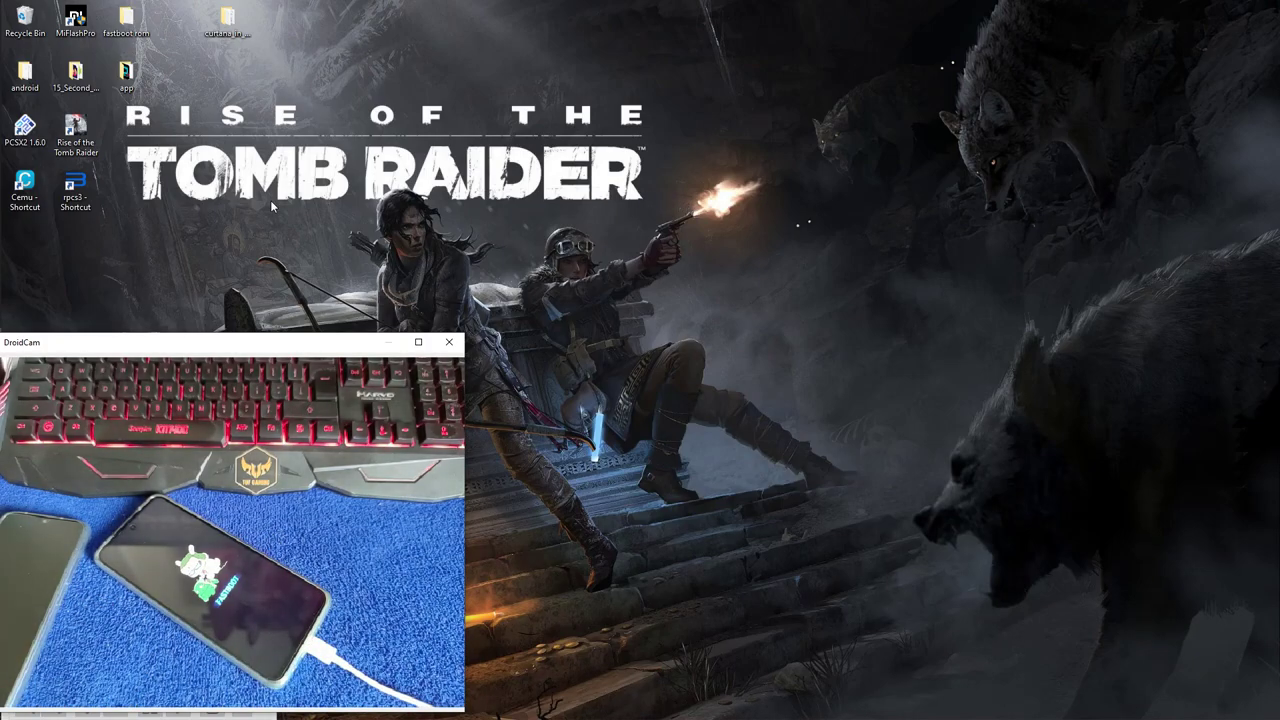
- Launch MiFlashPro as administrator and dismiss its update offer
click(80, 28)
right_click(80, 28)
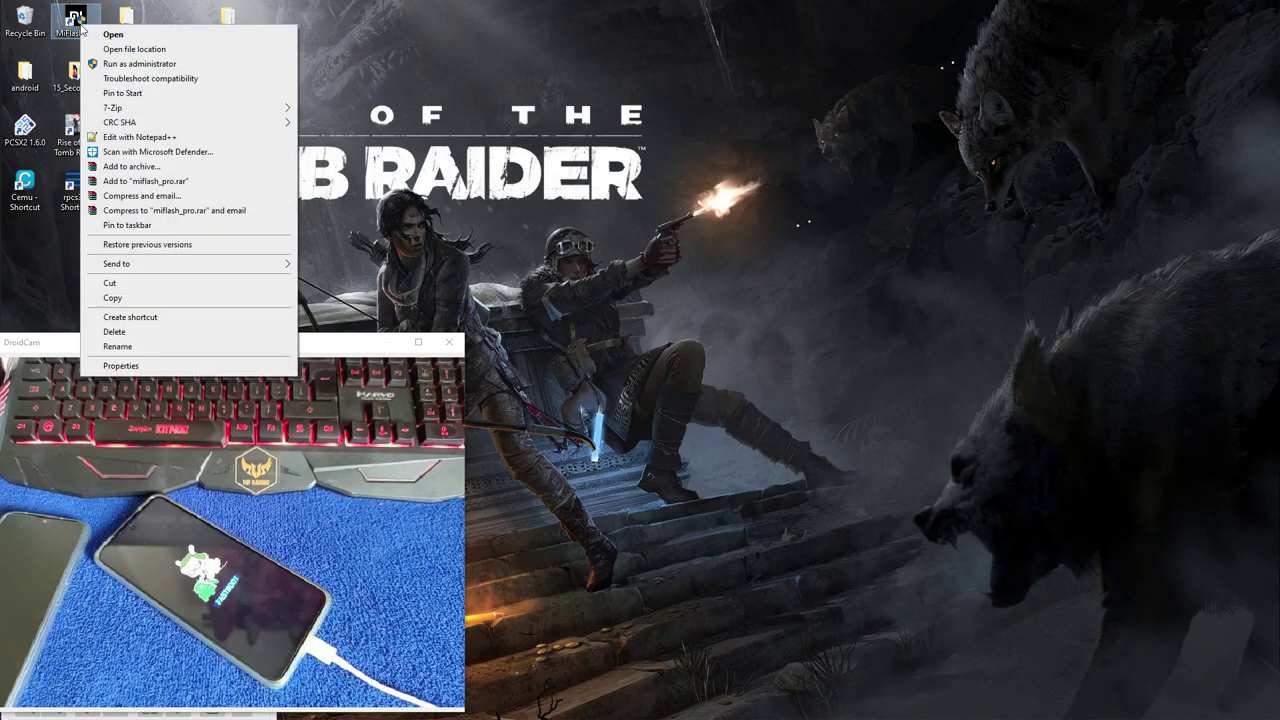
click(130, 57)
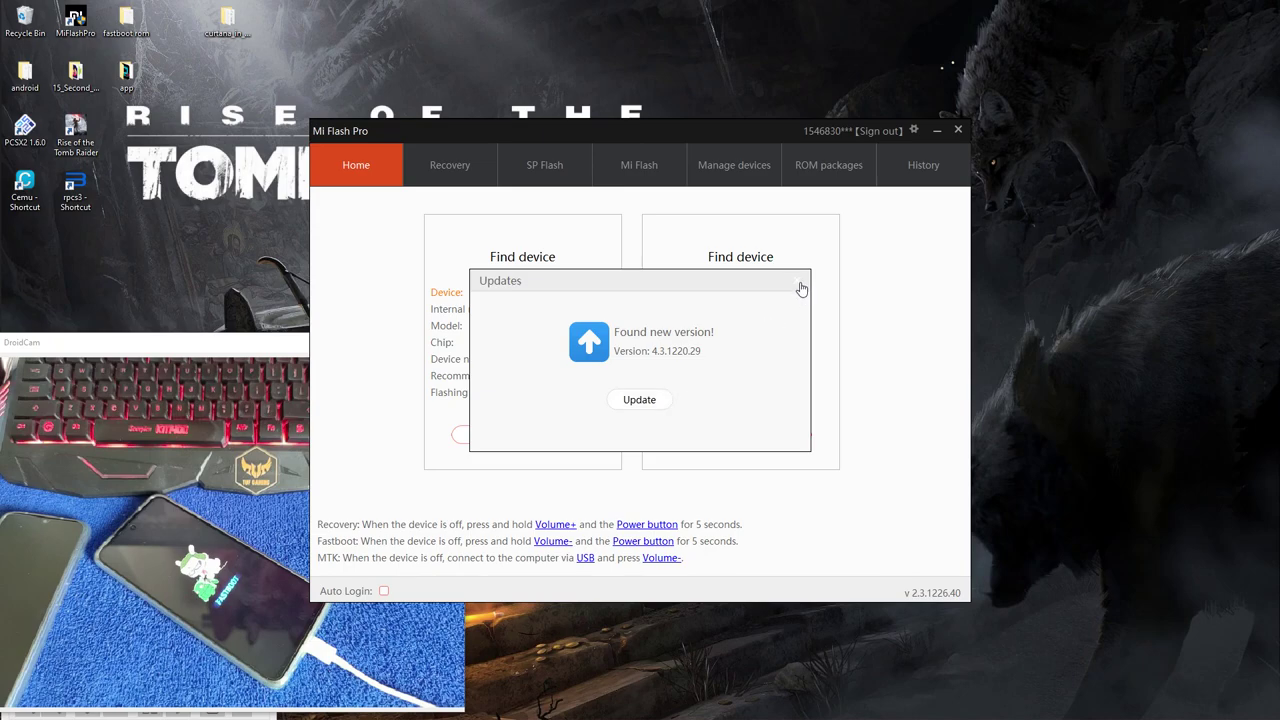
click(802, 289)
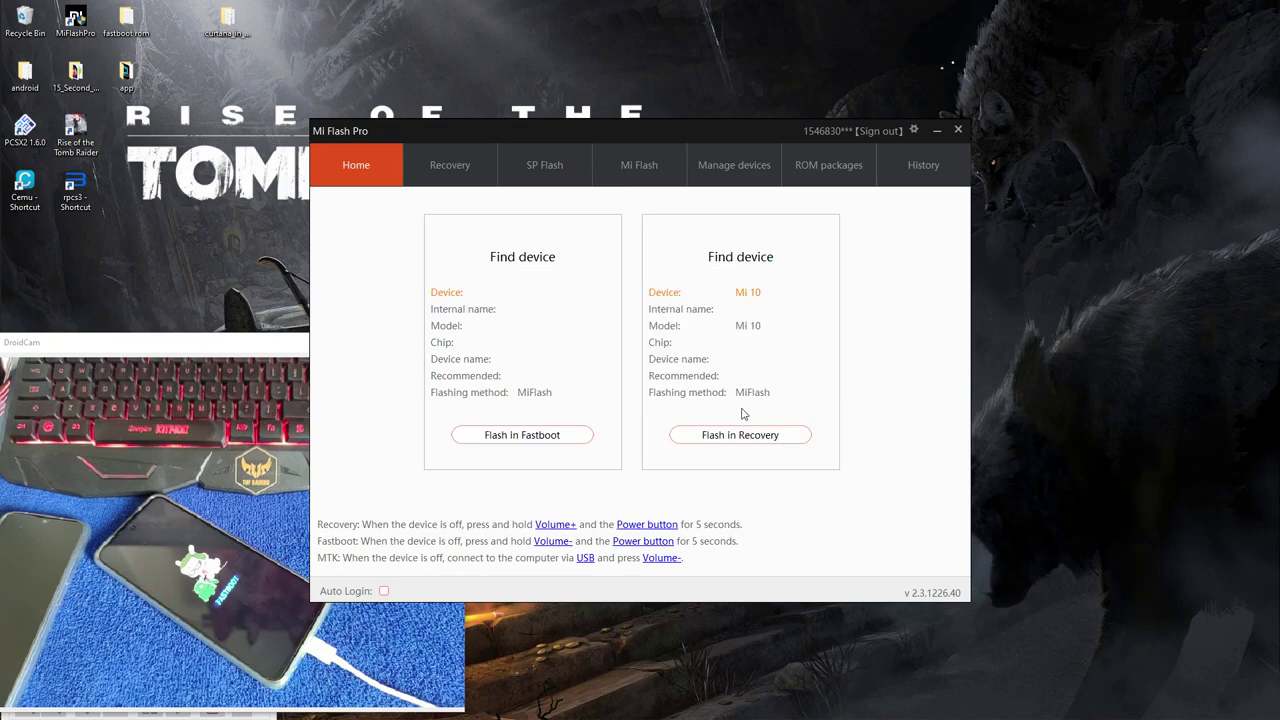
- Open fastboot flashing and load the Desktop folder curtana_in_global_images_V11.0.7.0.QJWINXM_20200522.0000.00_10.0_in as the ROM package
click(530, 441)
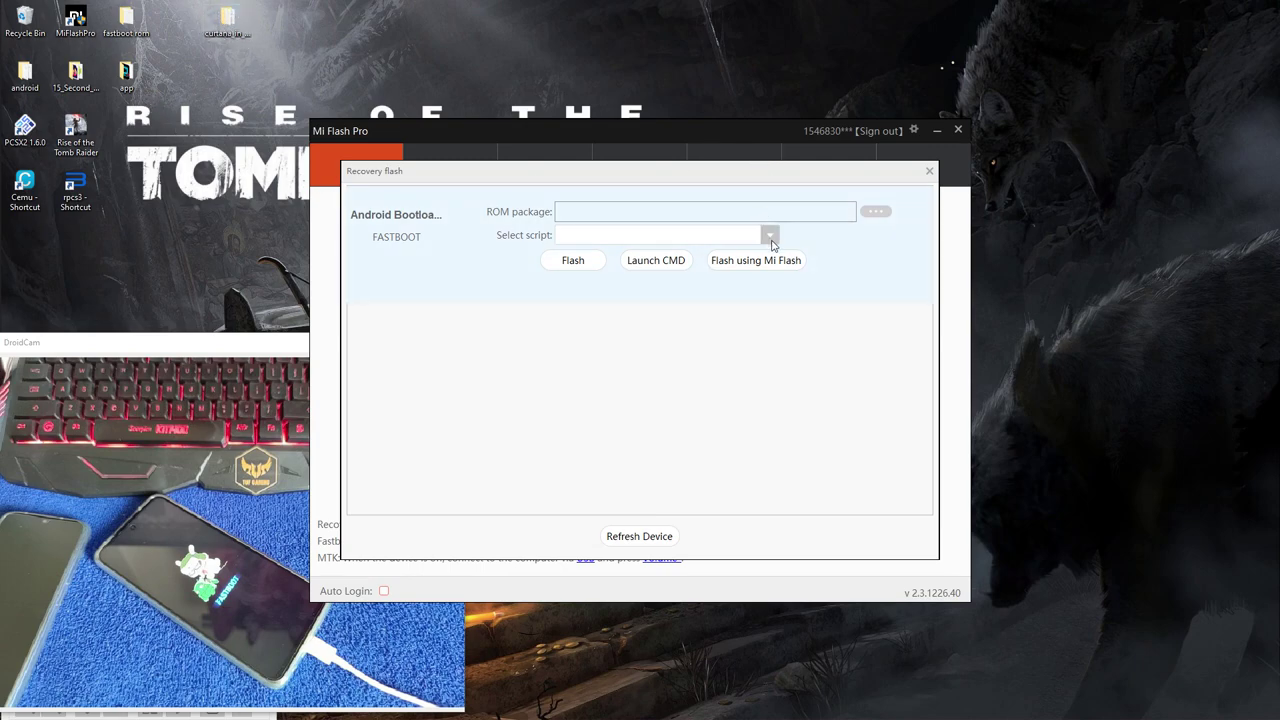
click(873, 213)
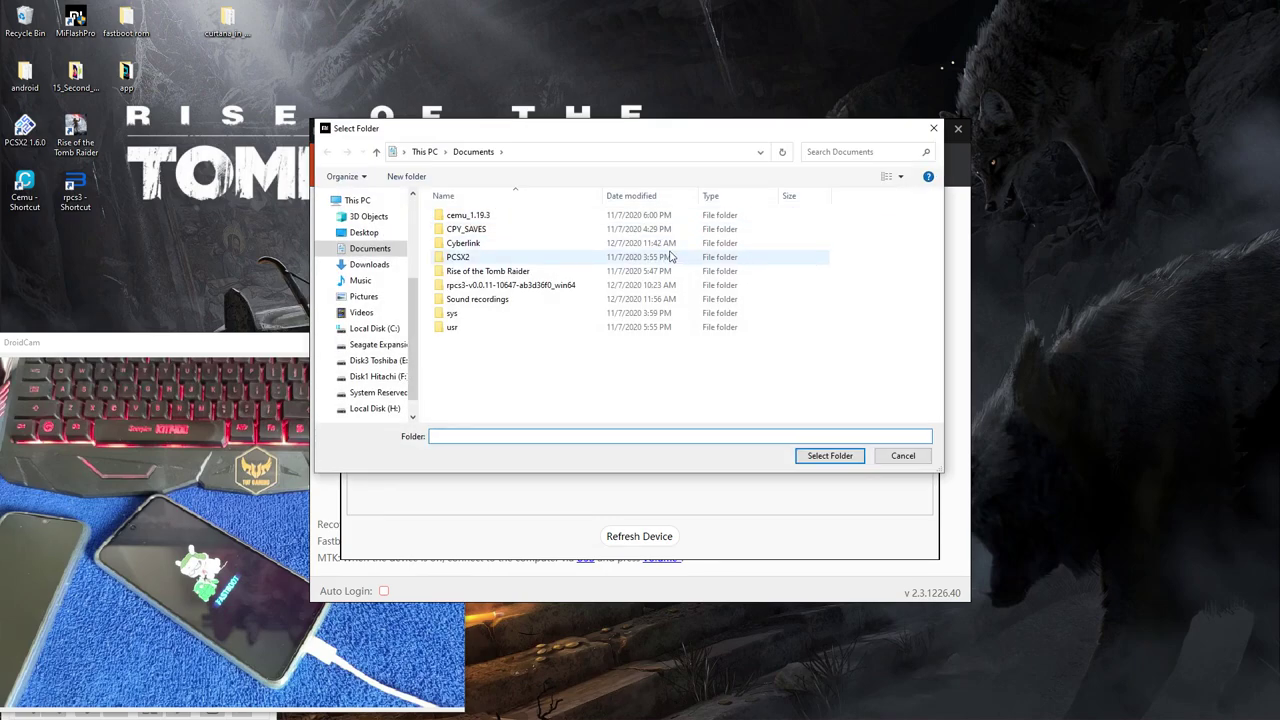
click(362, 234)
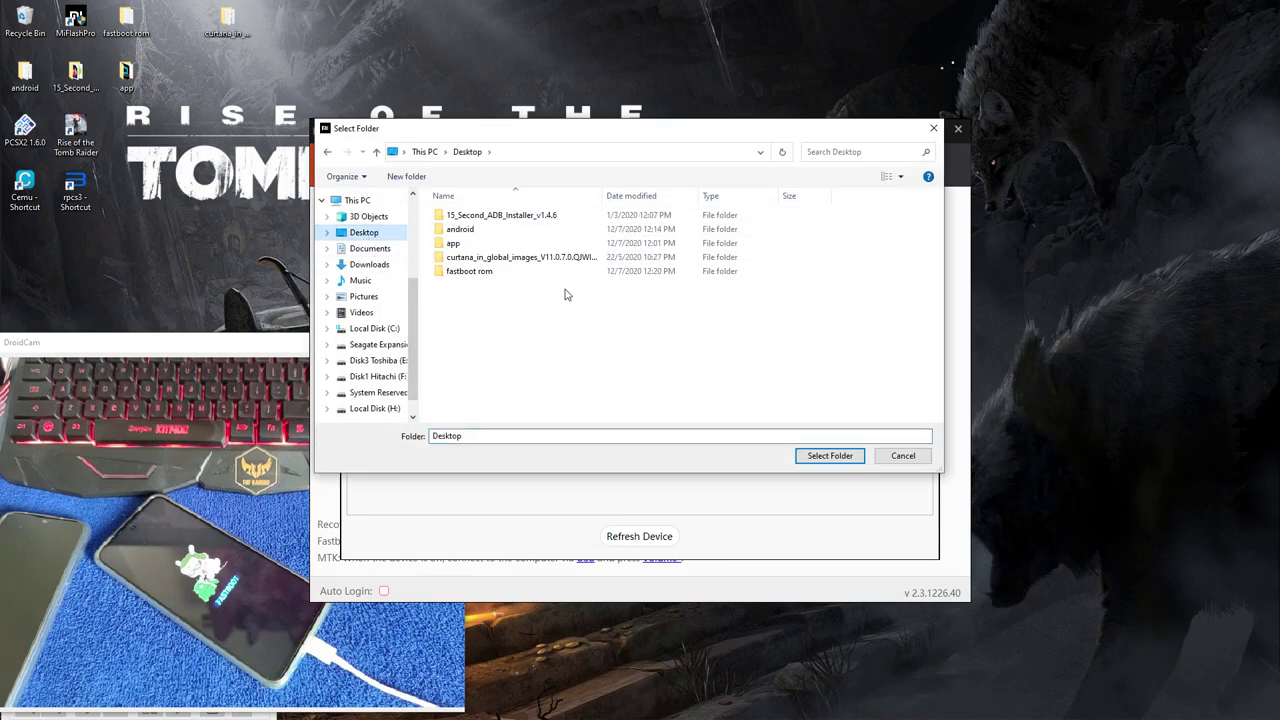
click(508, 258)
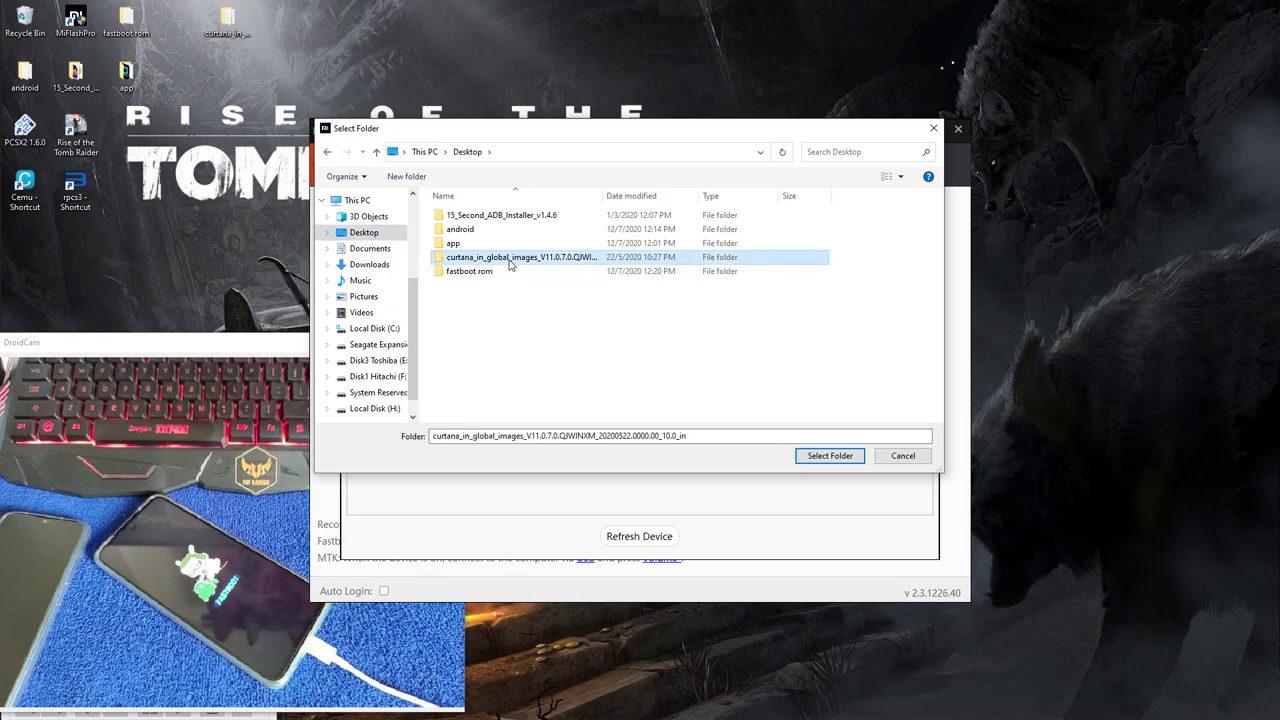
drag(603, 195, 672, 195)
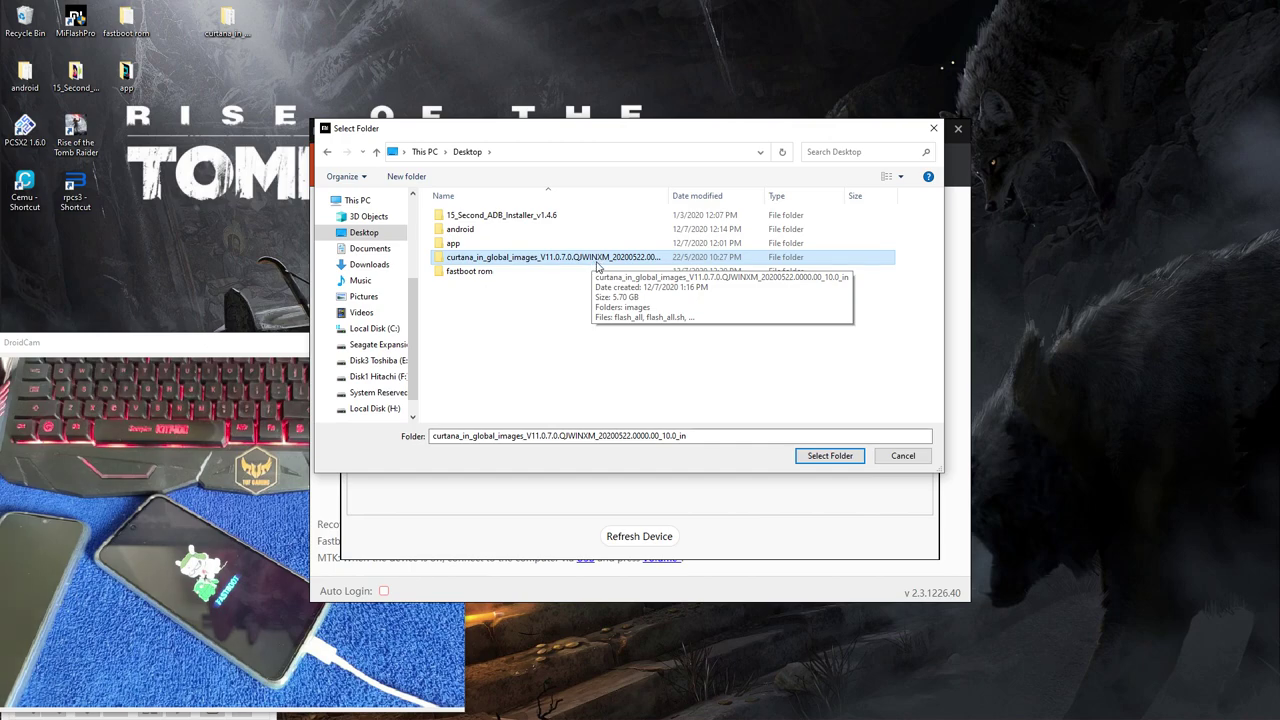
click(829, 456)
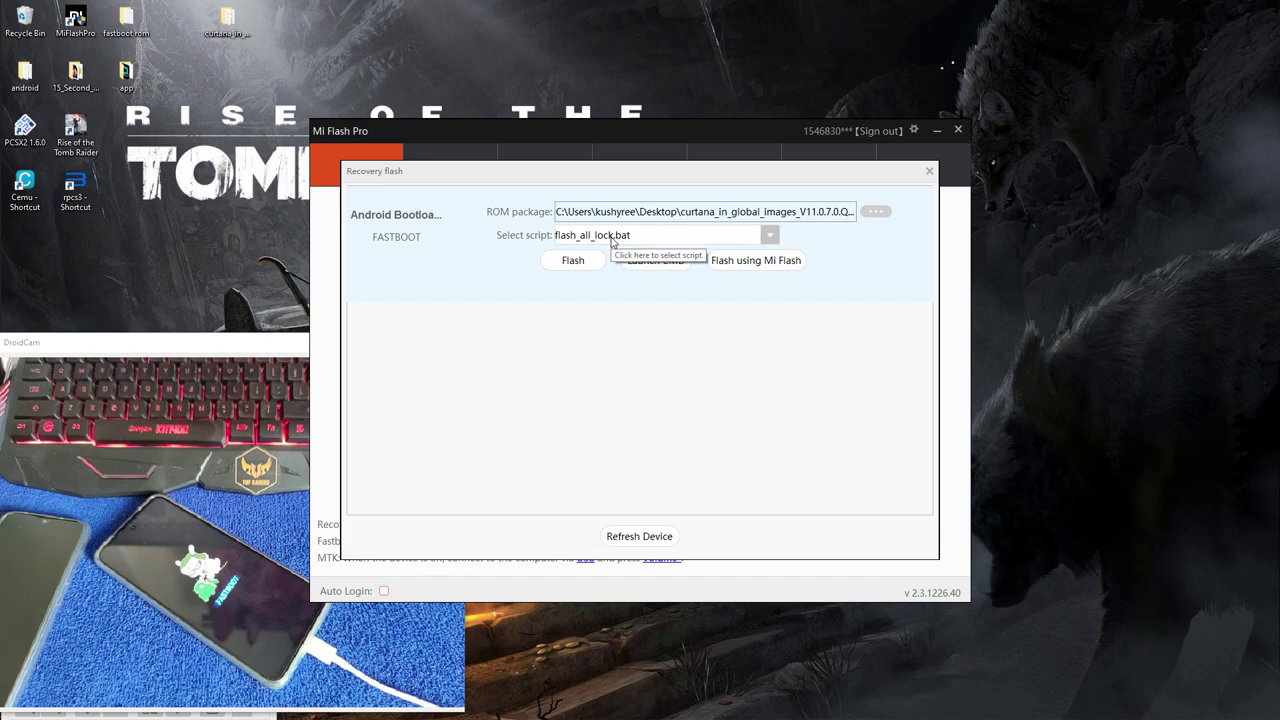
- Set the flashing script to flash_all.bat
click(768, 236)
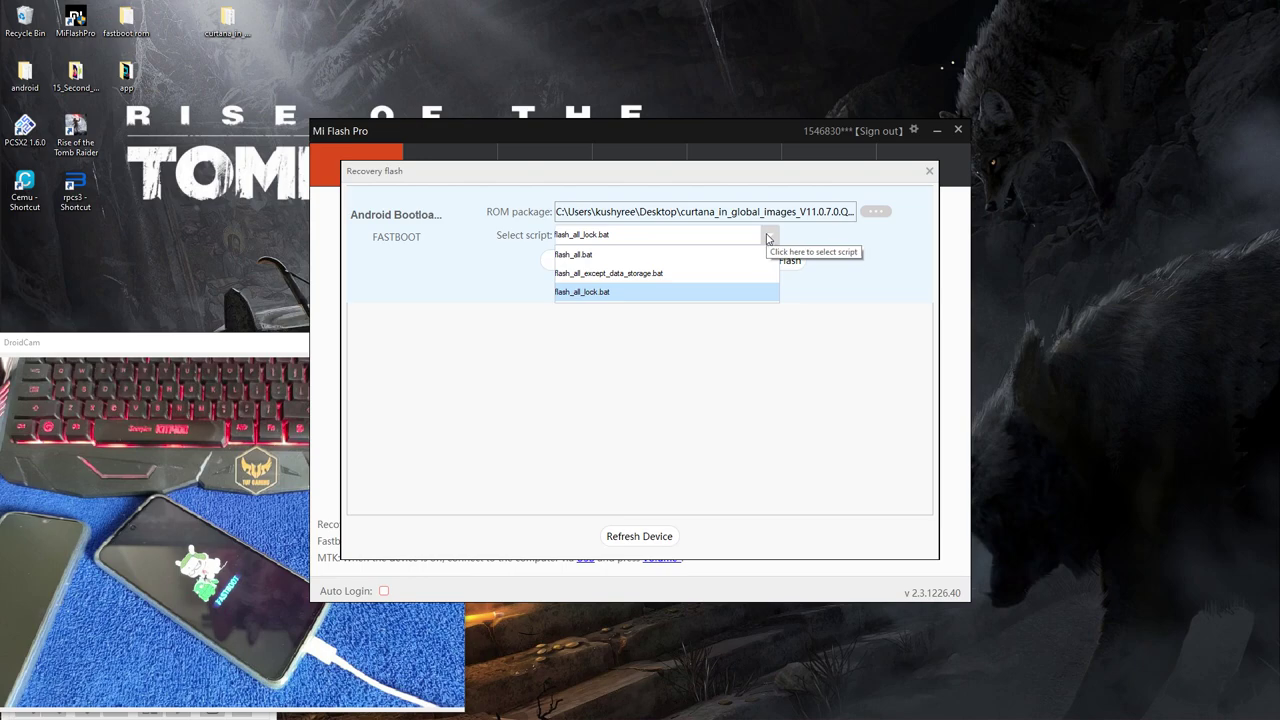
click(638, 275)
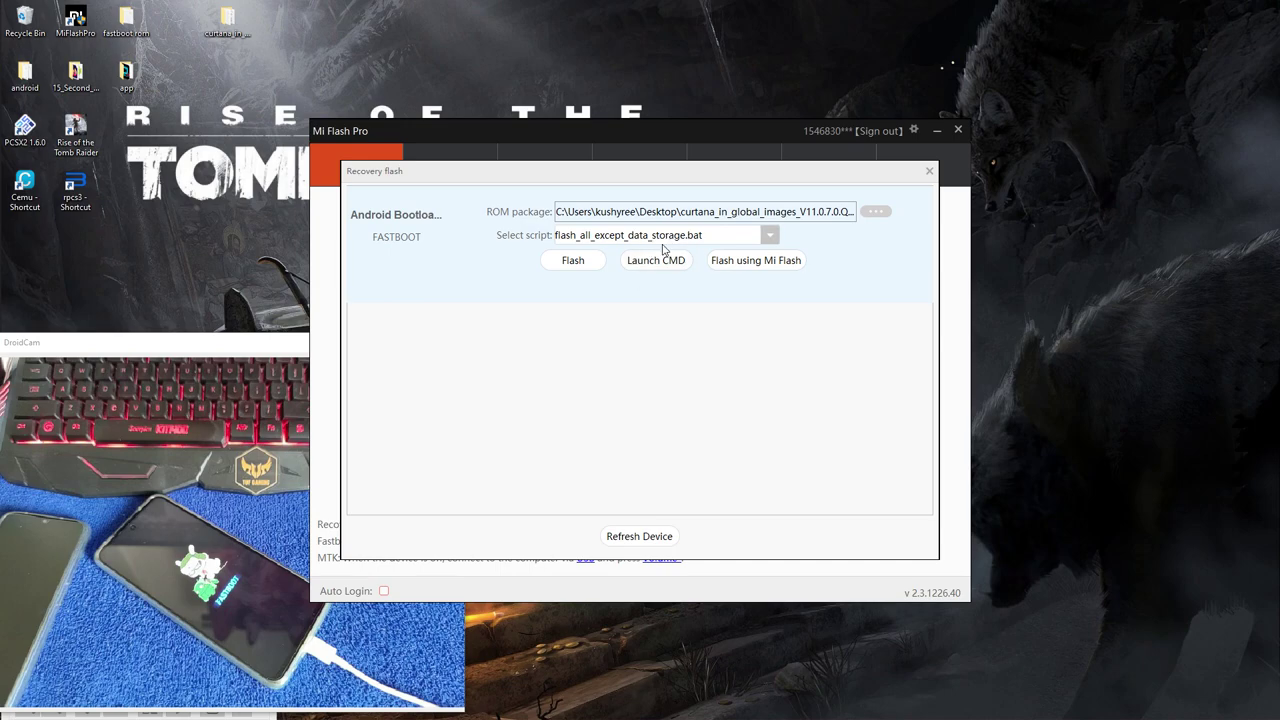
click(770, 236)
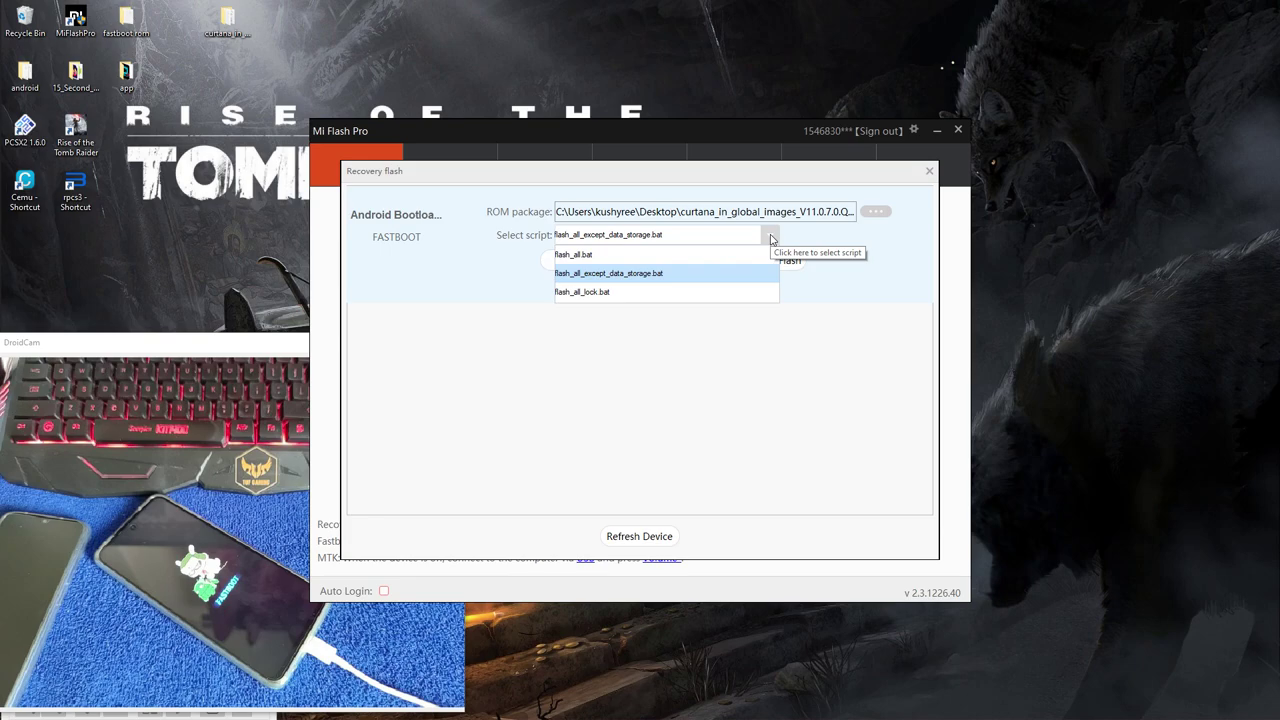
click(587, 256)
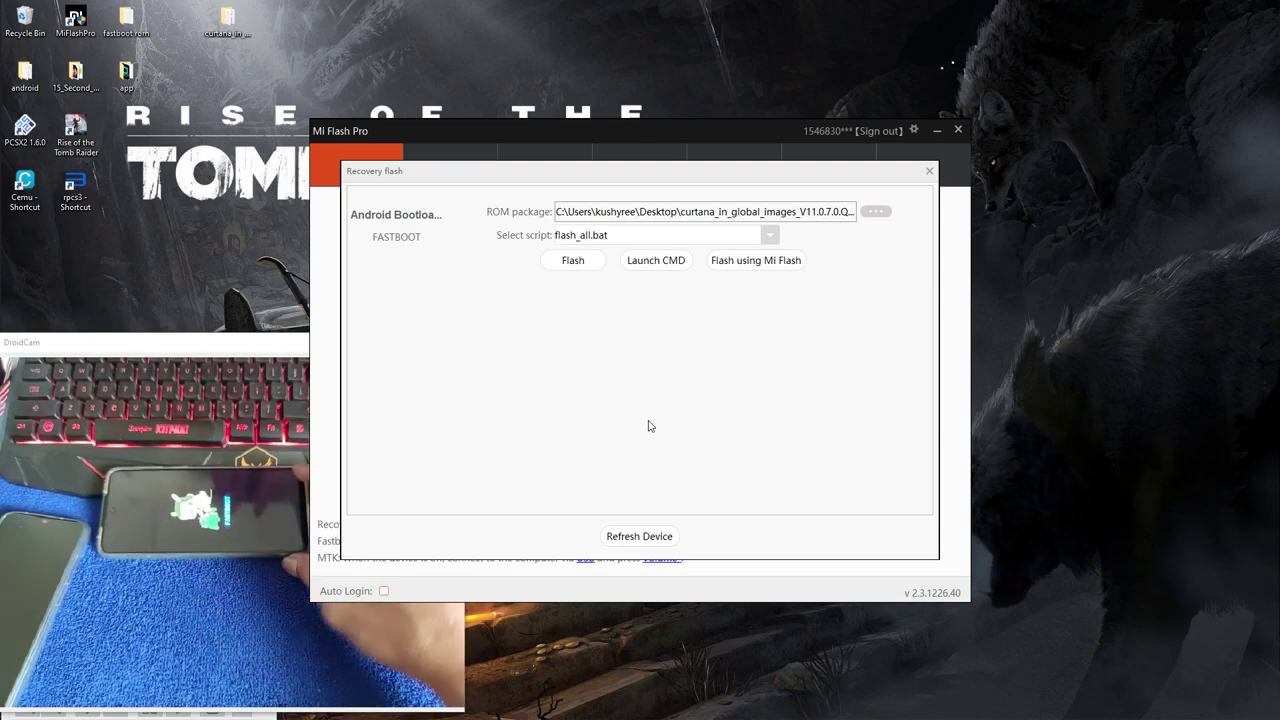
- Refresh the connected fastboot device and start flashing the ROM to it
click(632, 540)
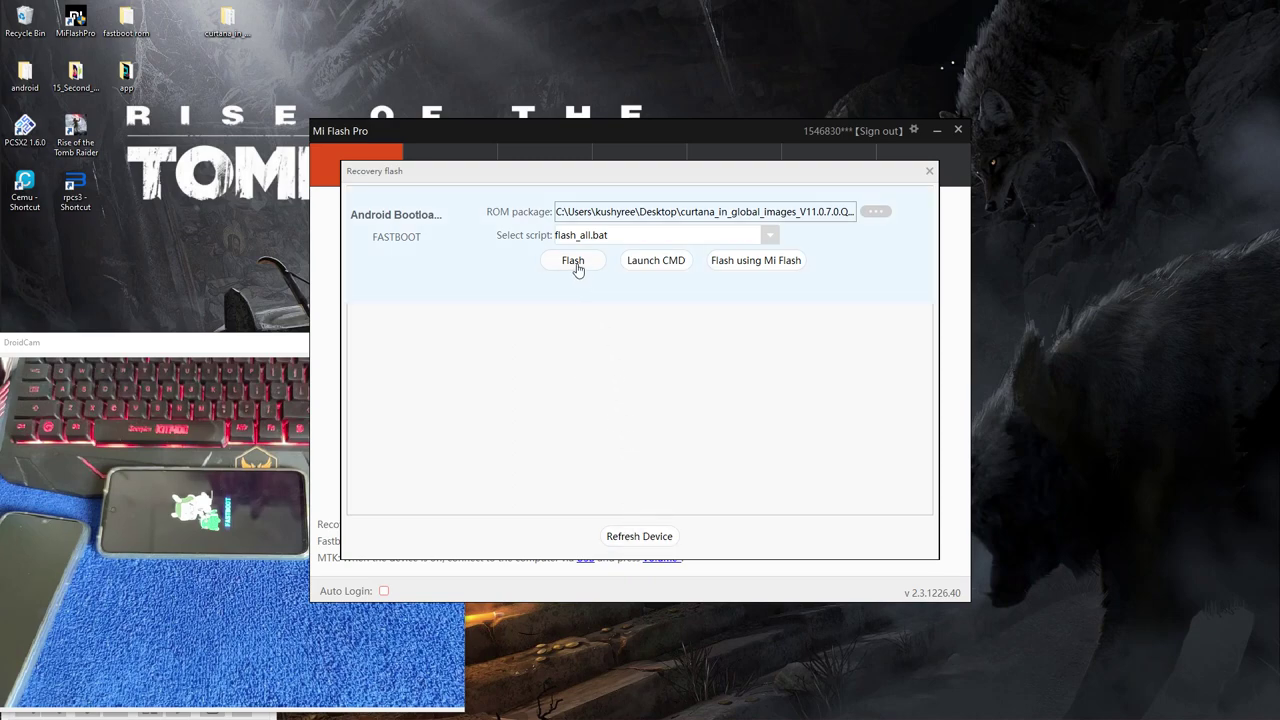
click(573, 262)
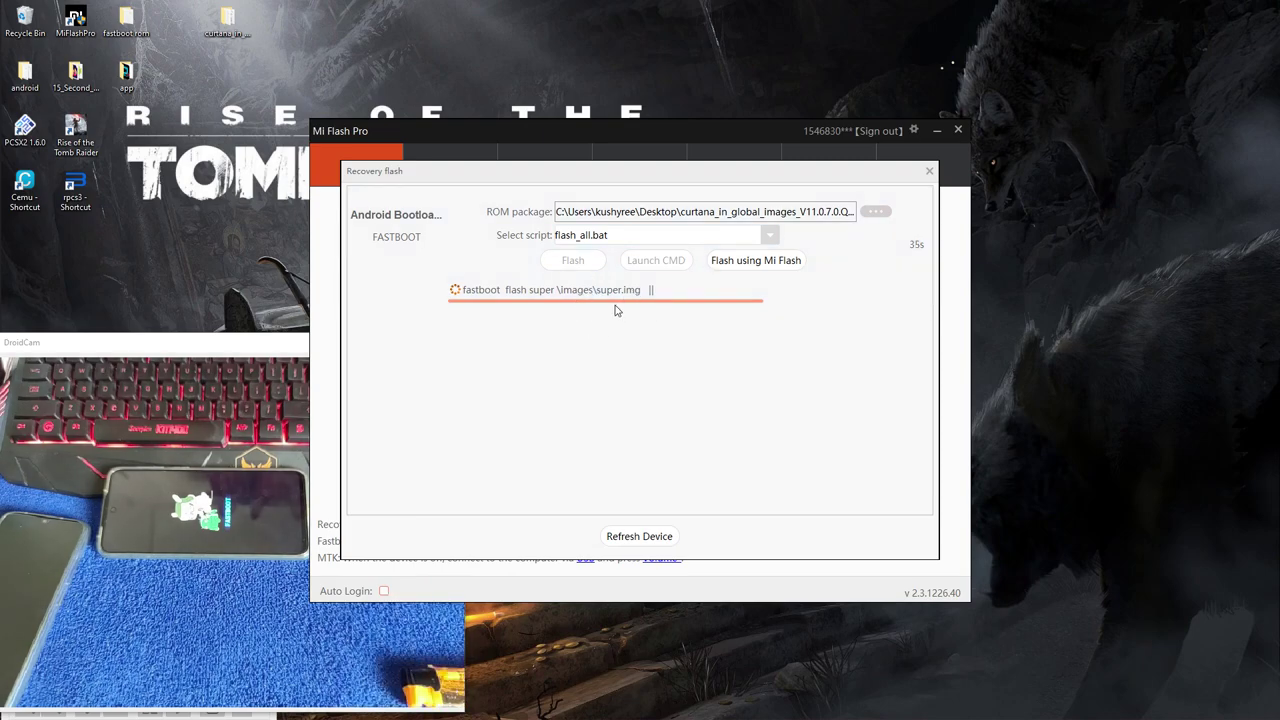
- Check the size of the super image in the curtana_in ROM's images folder, and close the folder
double_click(230, 22)
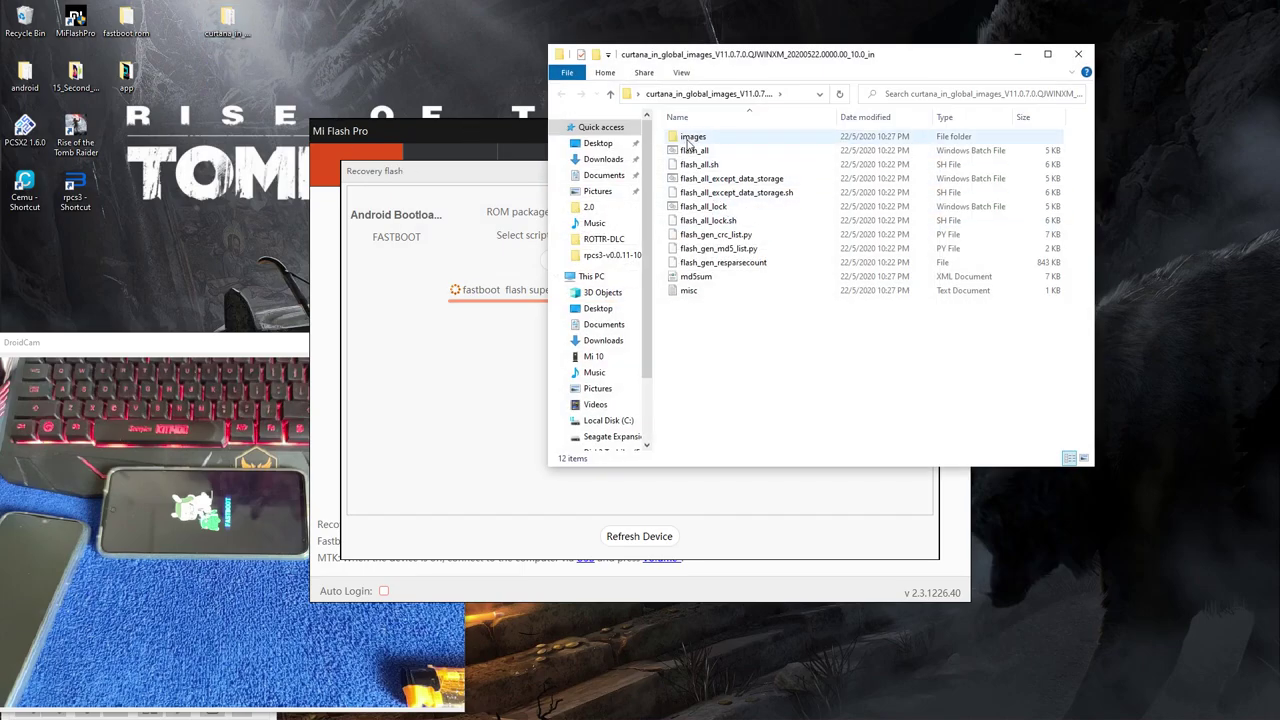
double_click(694, 137)
scroll(847, 234, down, 3)
scroll(847, 234, down, 15)
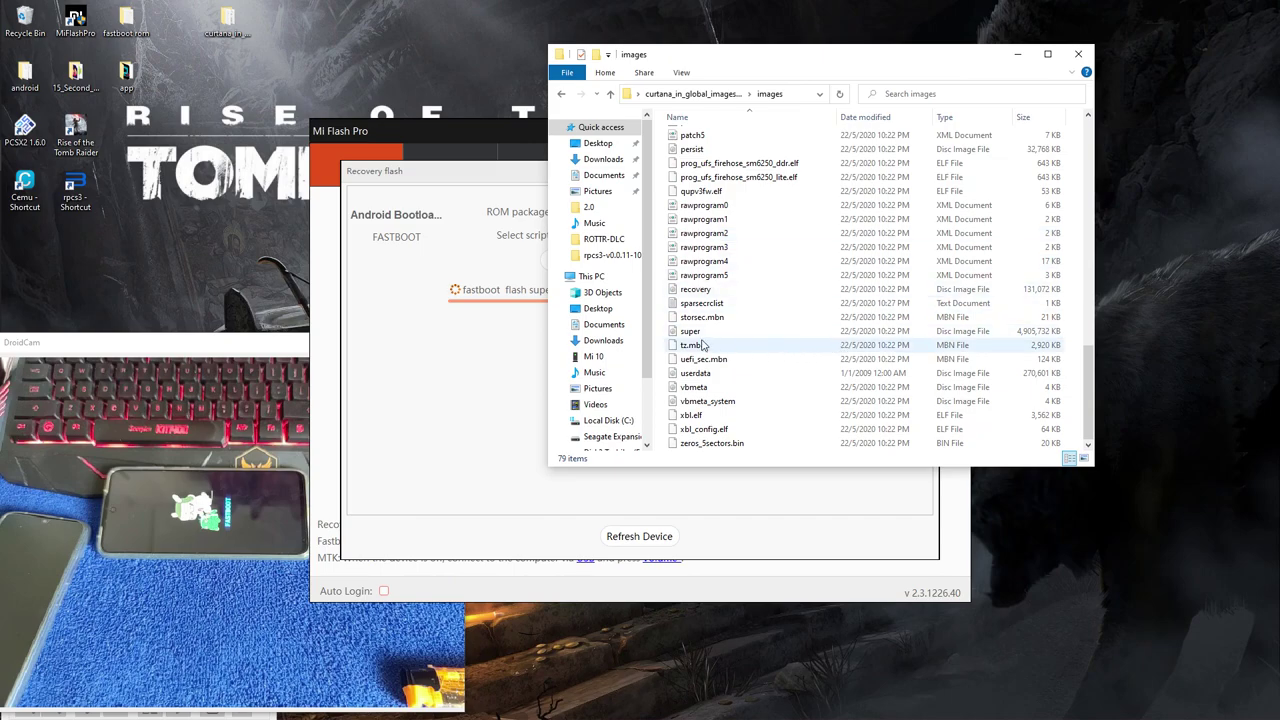
click(786, 332)
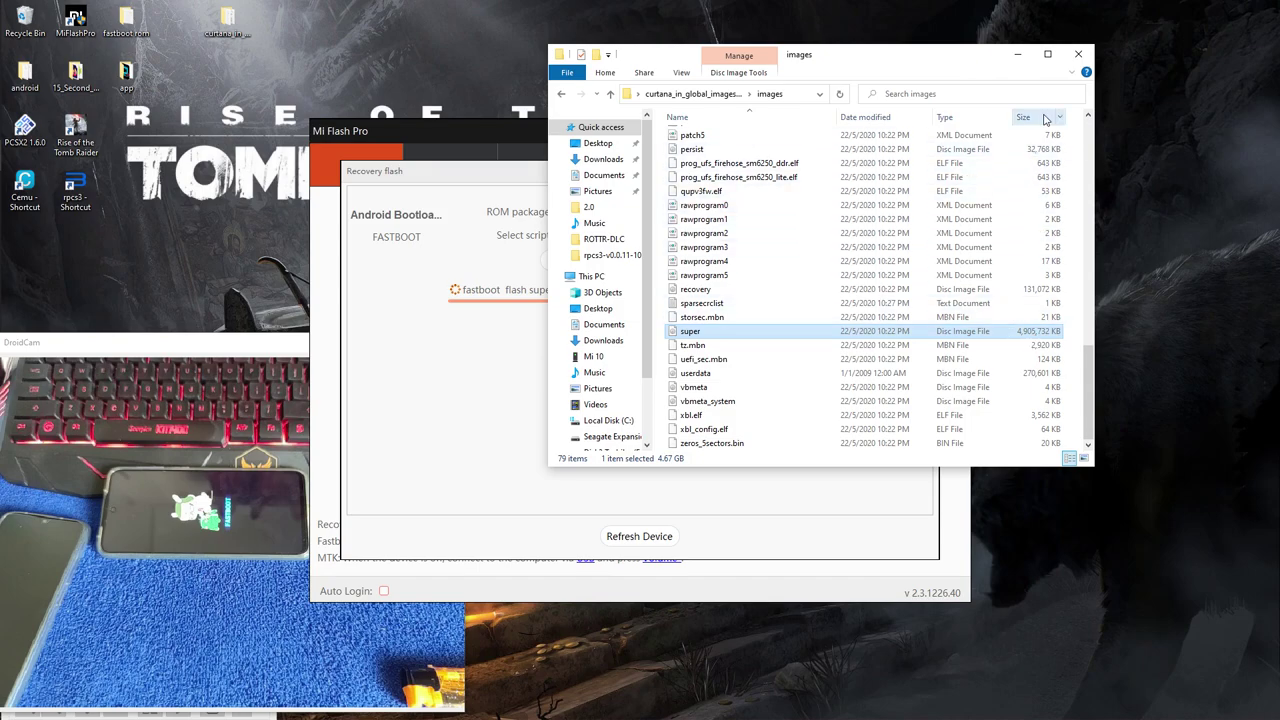
click(1078, 54)
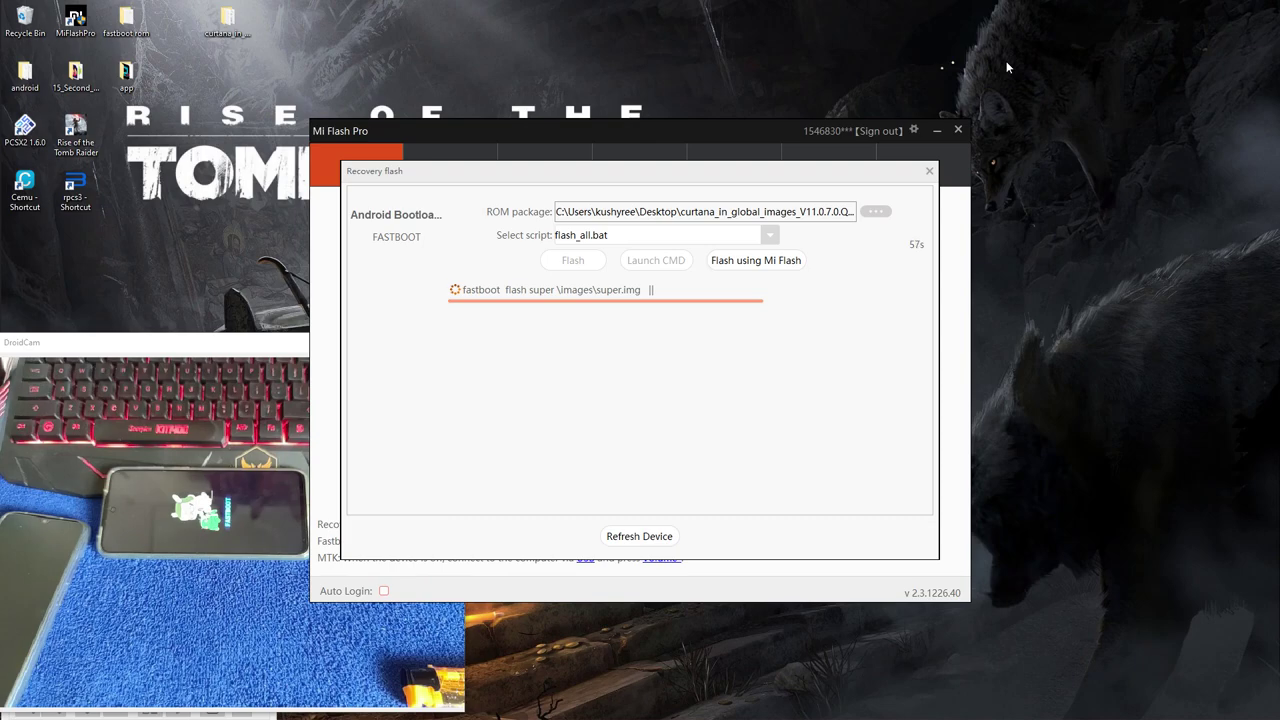
- Compare the system and vendor images in the images folder of the begonia_global ROM inside fastboot rom, and close the folder
double_click(125, 20)
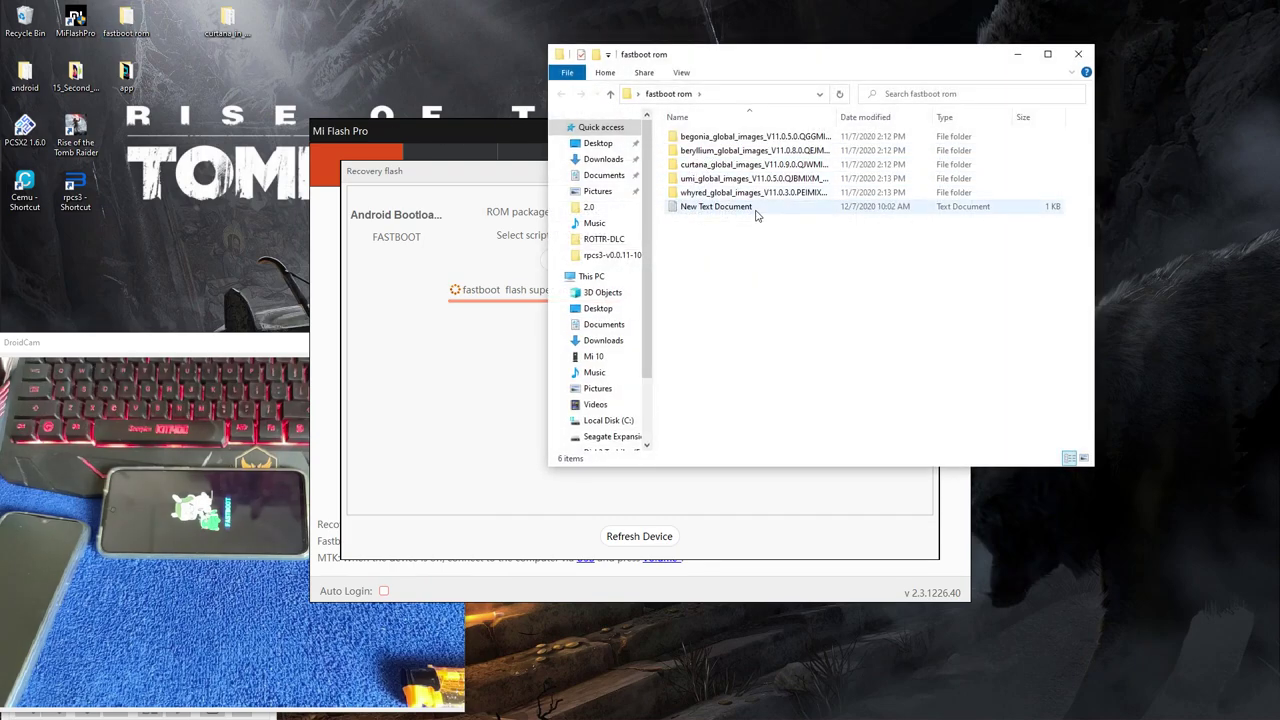
double_click(733, 141)
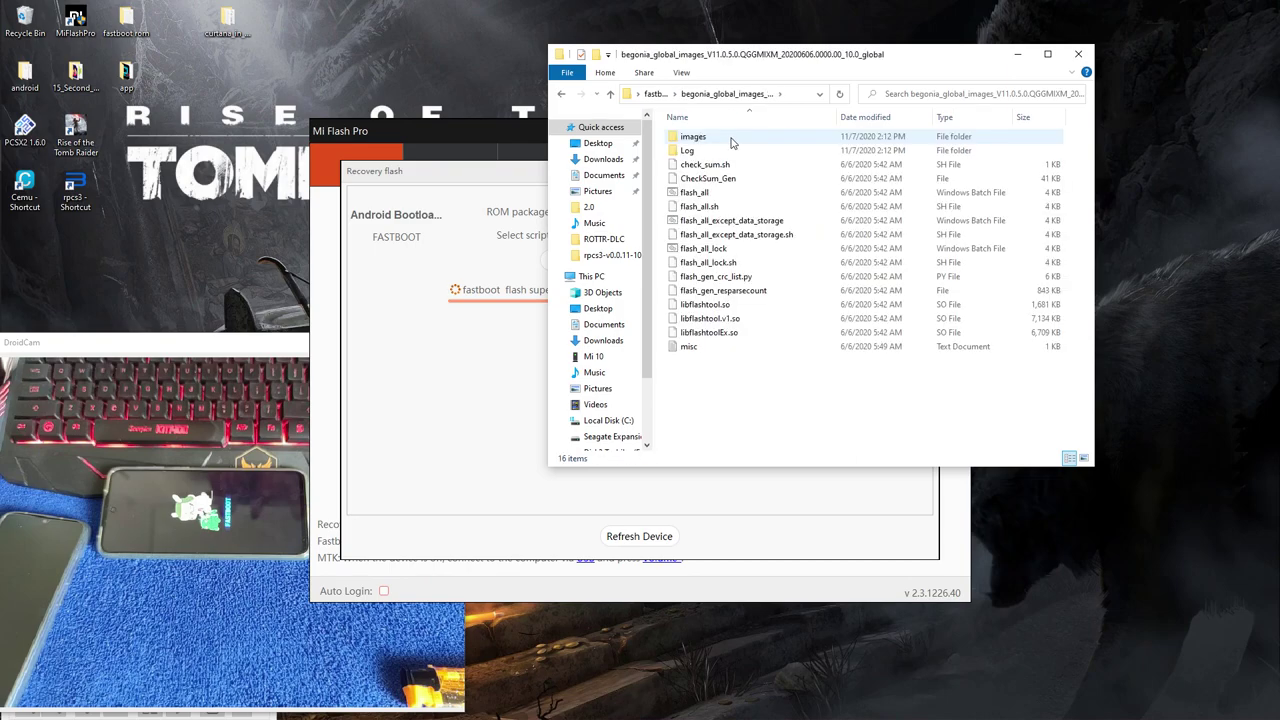
double_click(717, 139)
scroll(790, 280, down, 3)
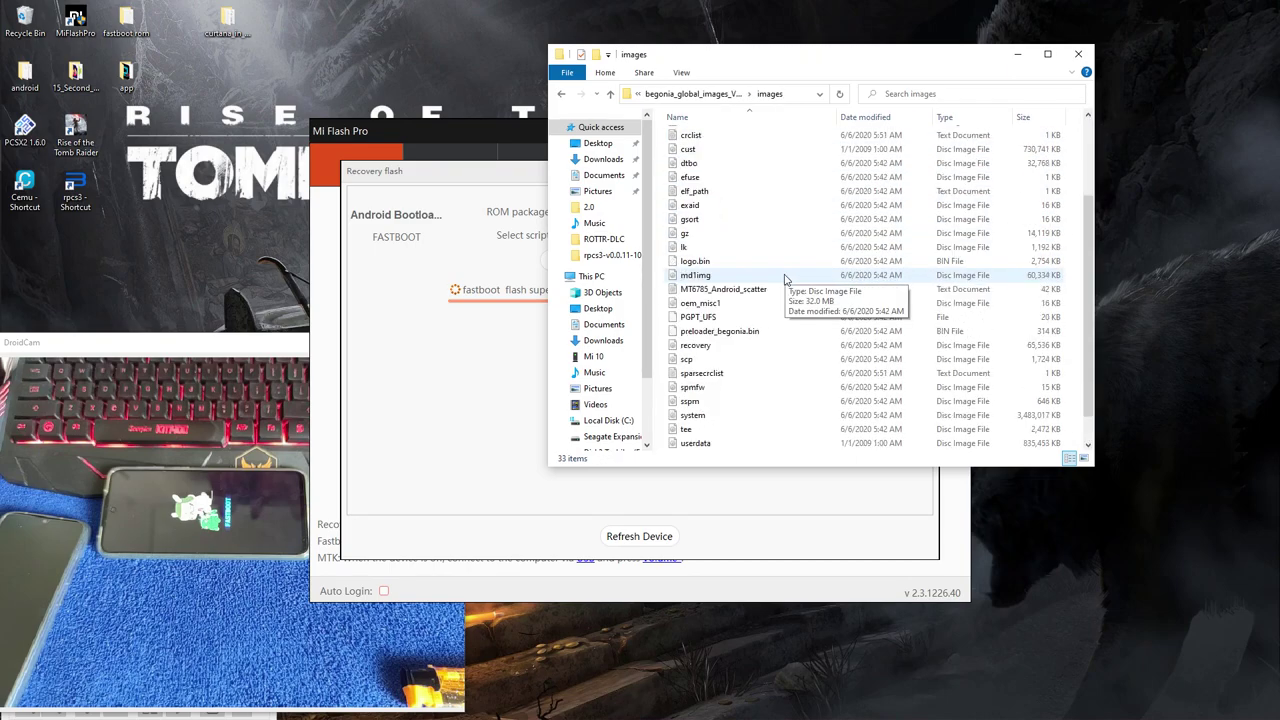
click(720, 387)
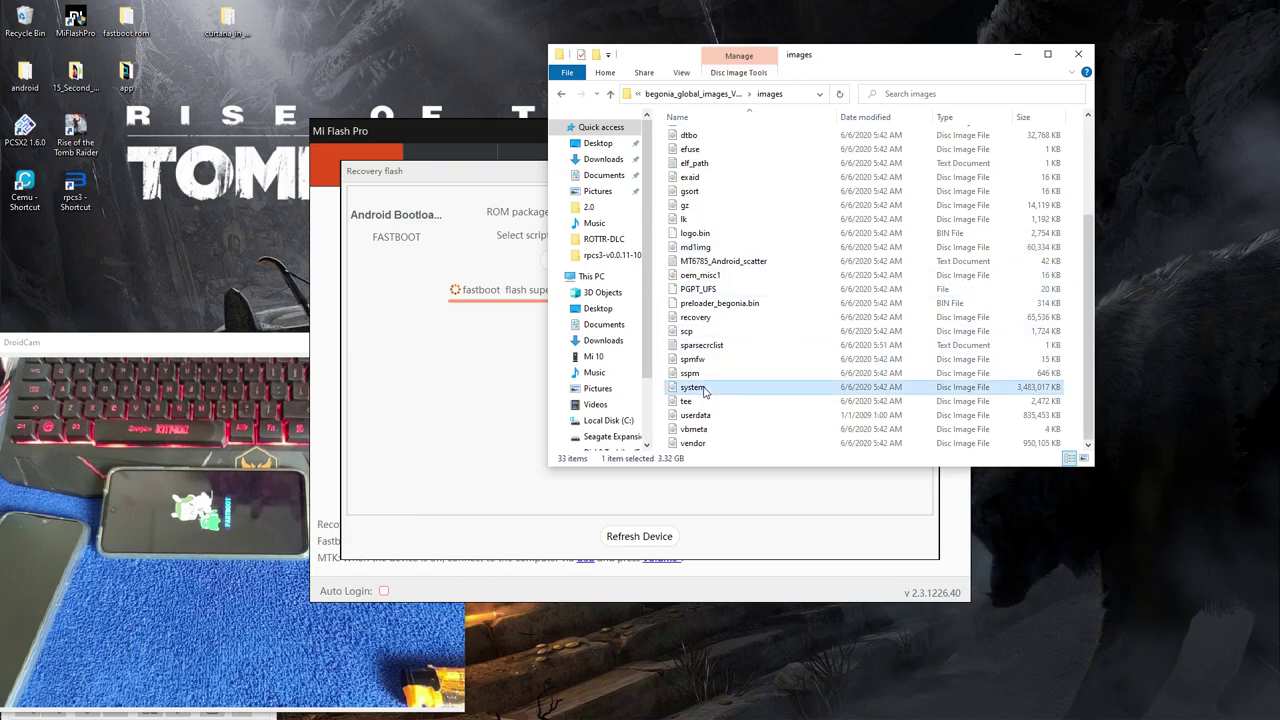
click(701, 444)
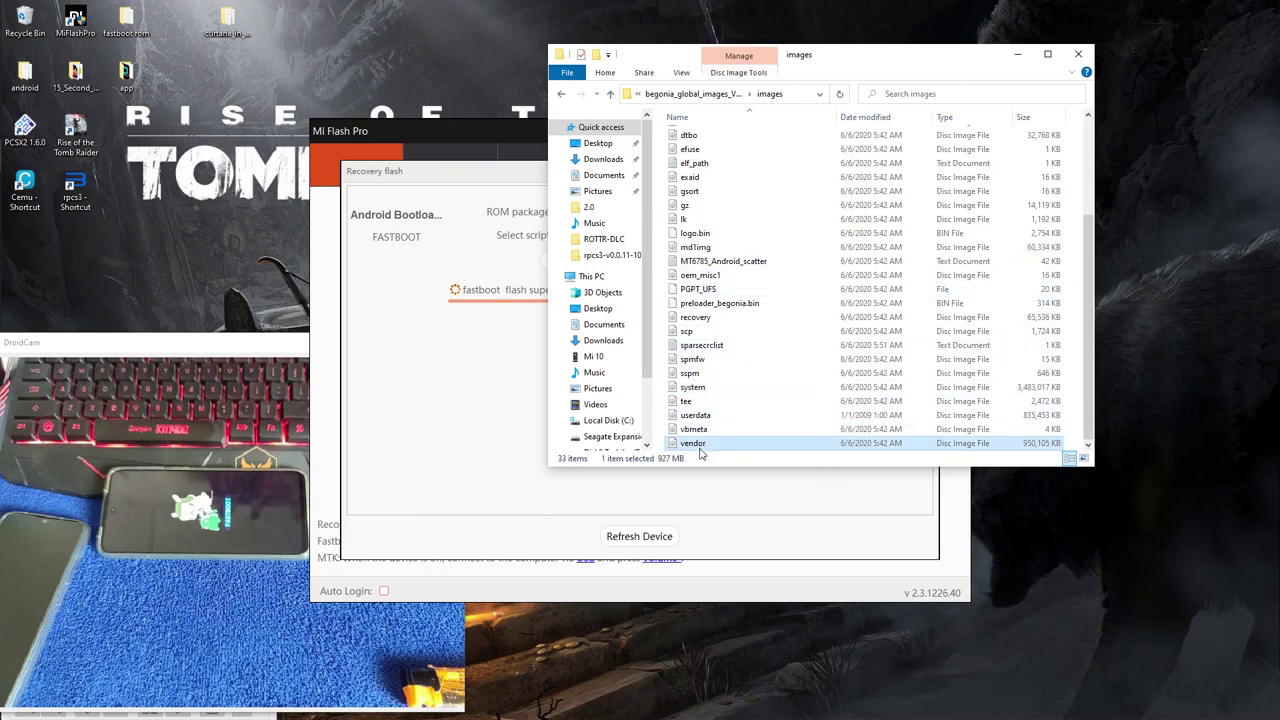
click(700, 388)
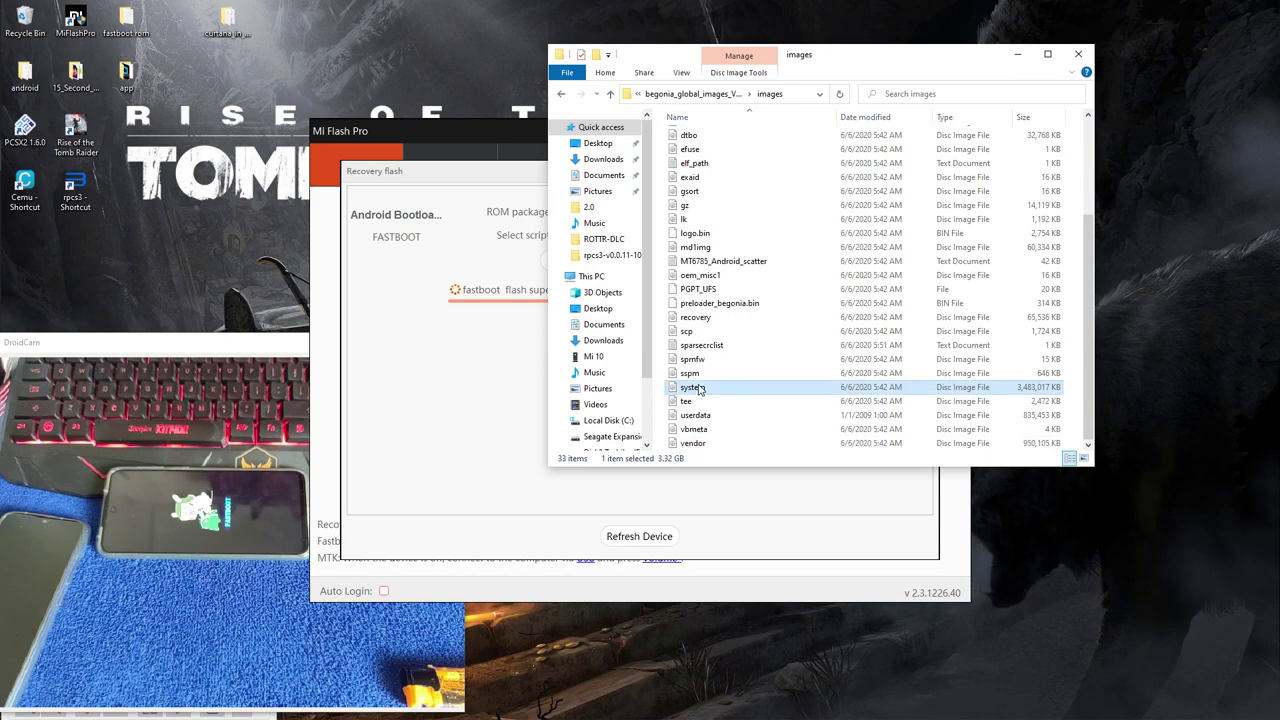
click(701, 444)
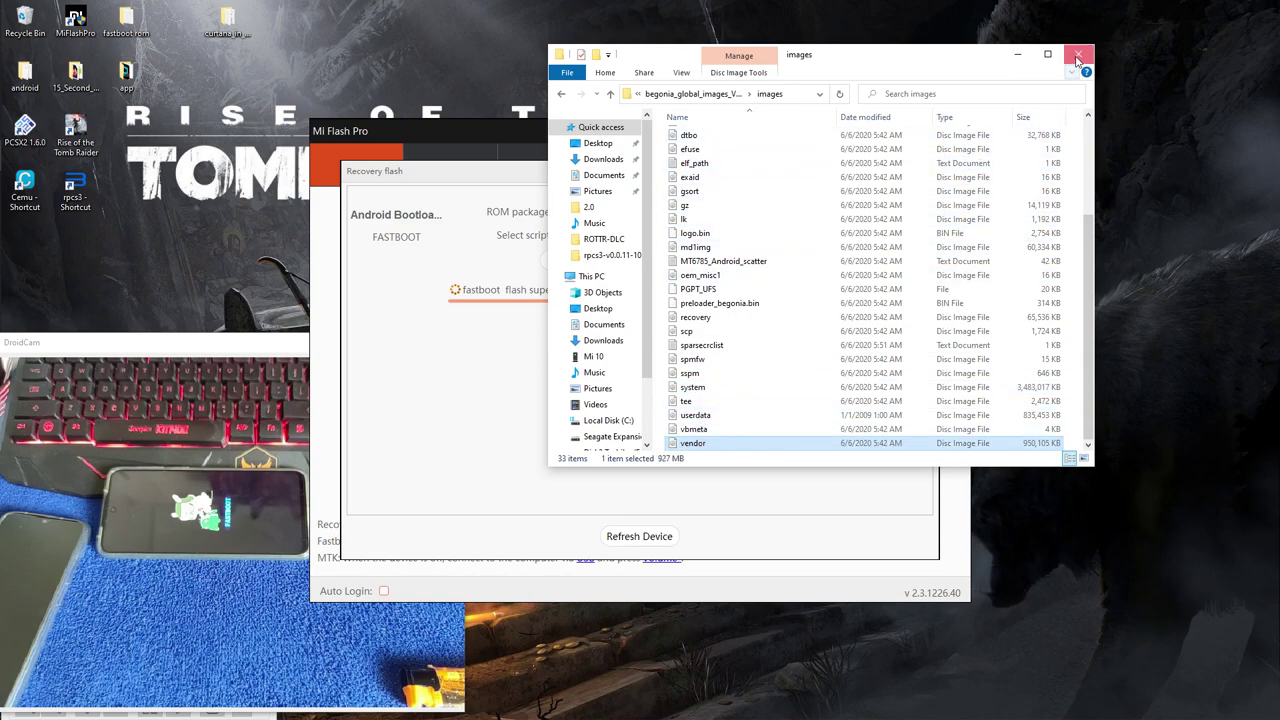
click(1078, 53)
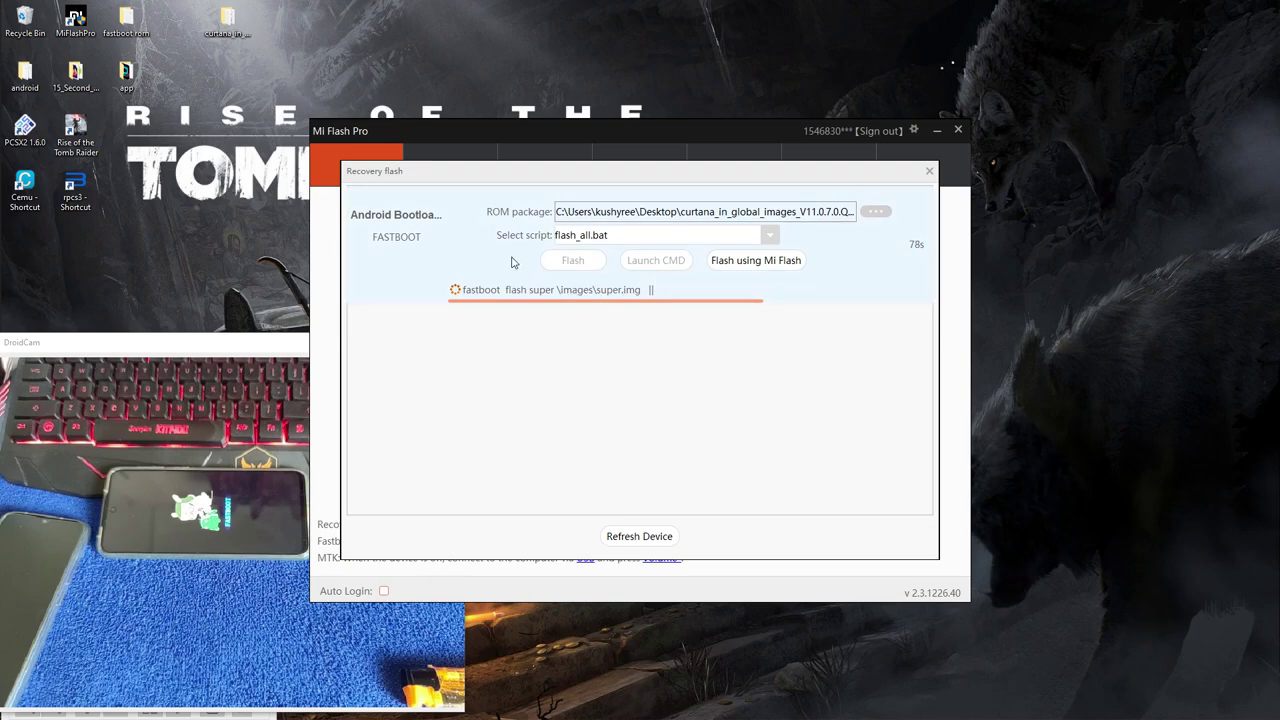
- Check the size of the super image in the images folder of the umi_global ROM inside fastboot rom, and close the folder
double_click(228, 28)
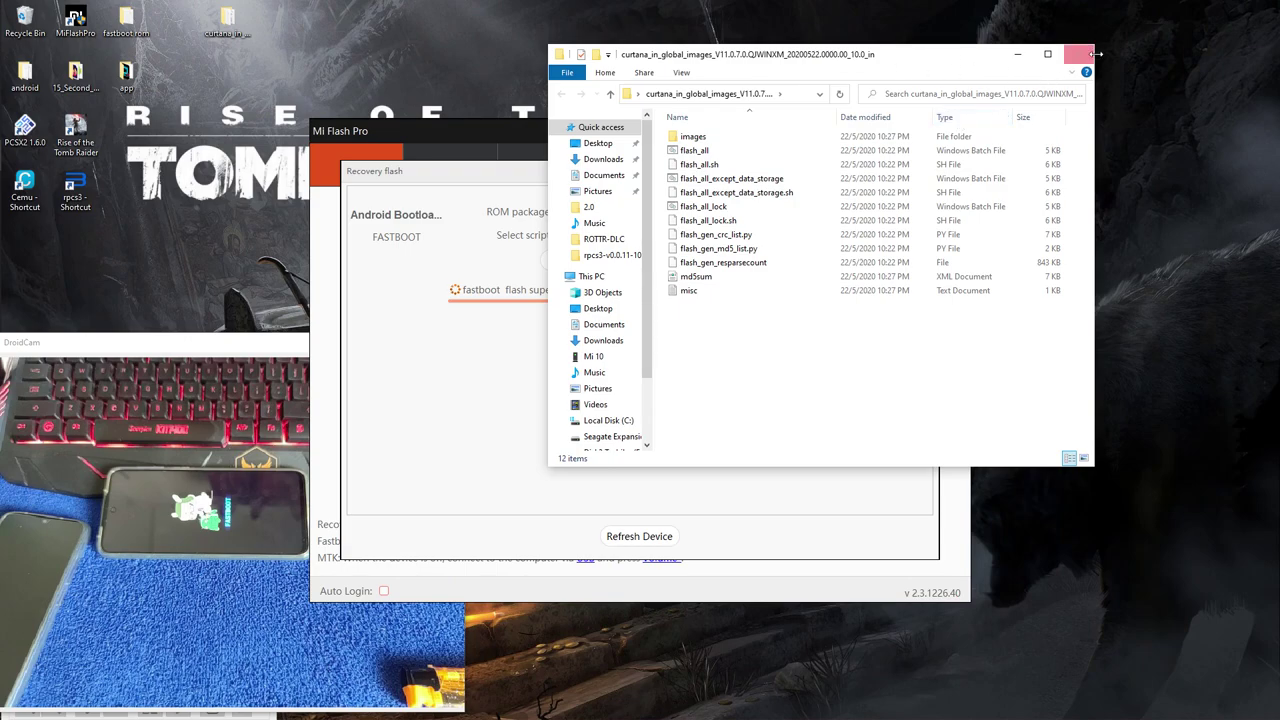
click(1078, 54)
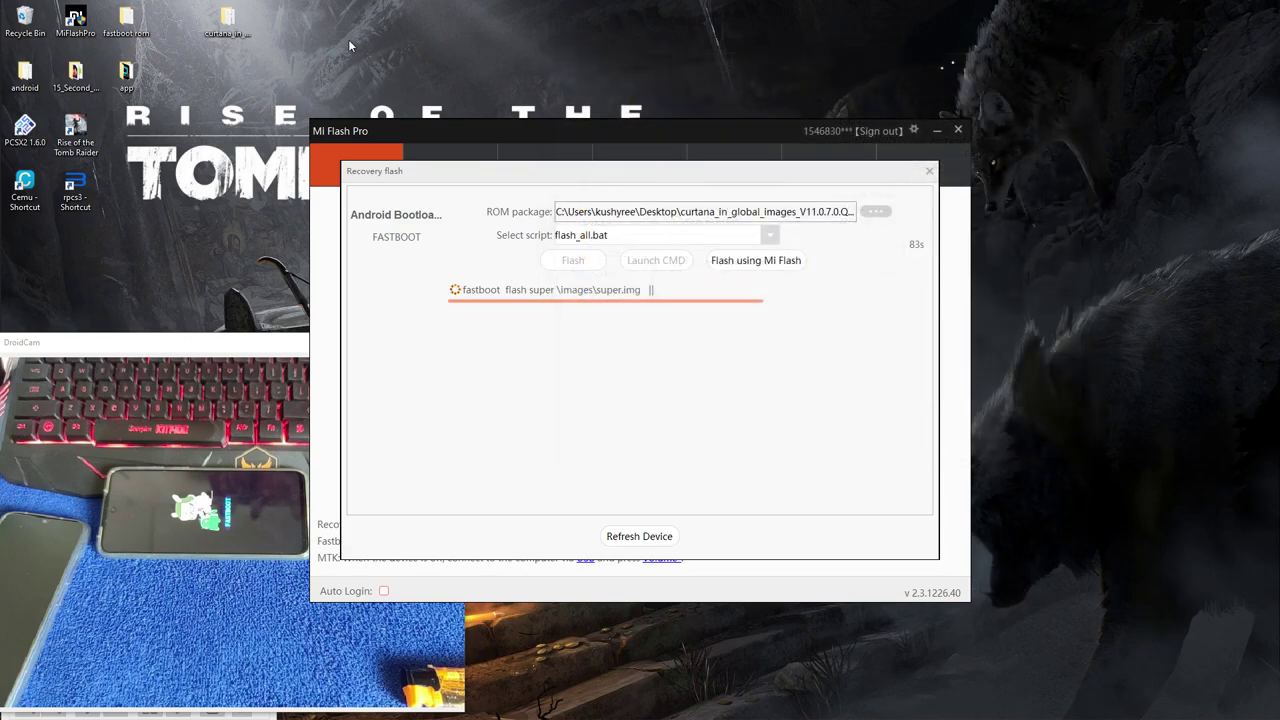
double_click(128, 24)
click(715, 180)
double_click(715, 180)
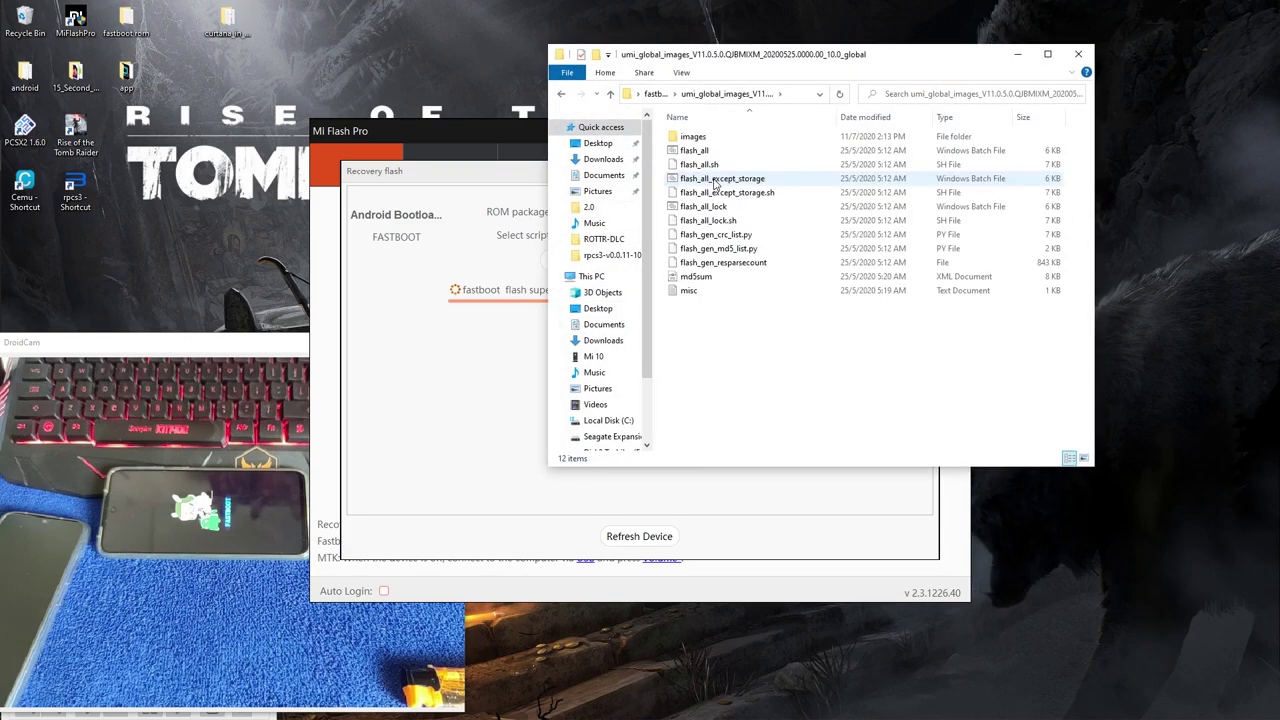
double_click(690, 136)
scroll(757, 273, down, 2)
scroll(757, 273, down, 15)
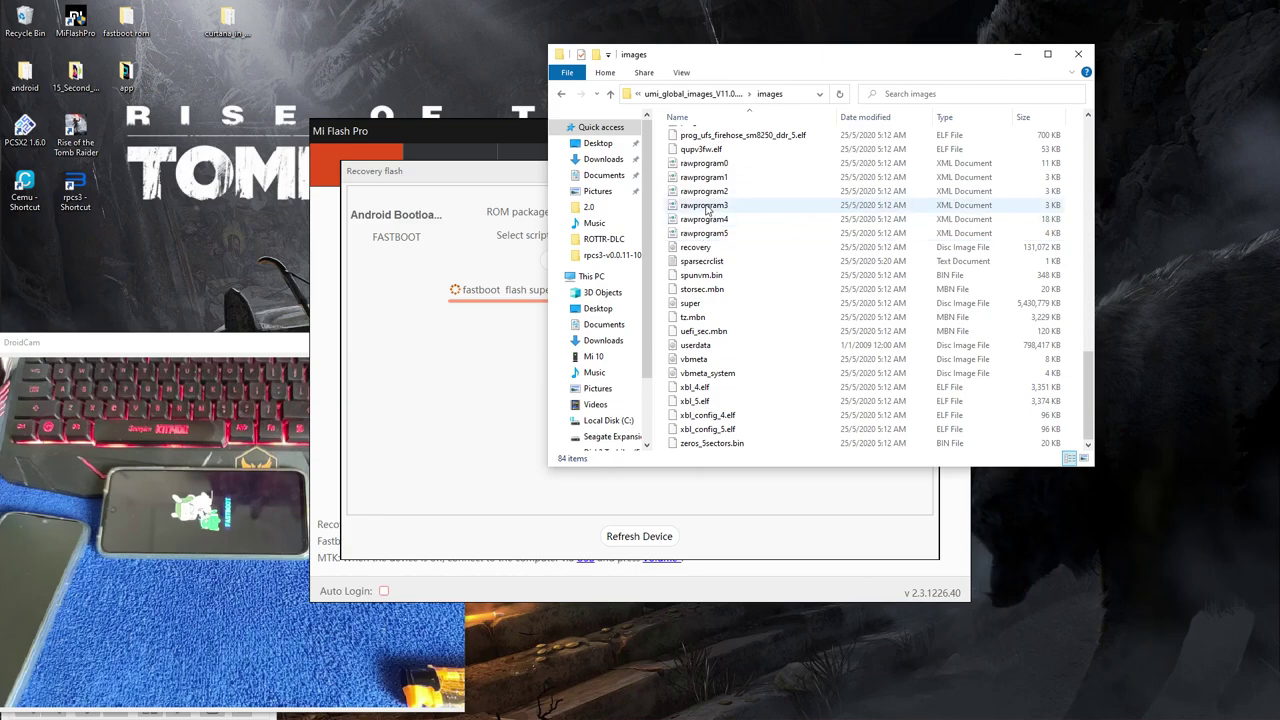
click(706, 305)
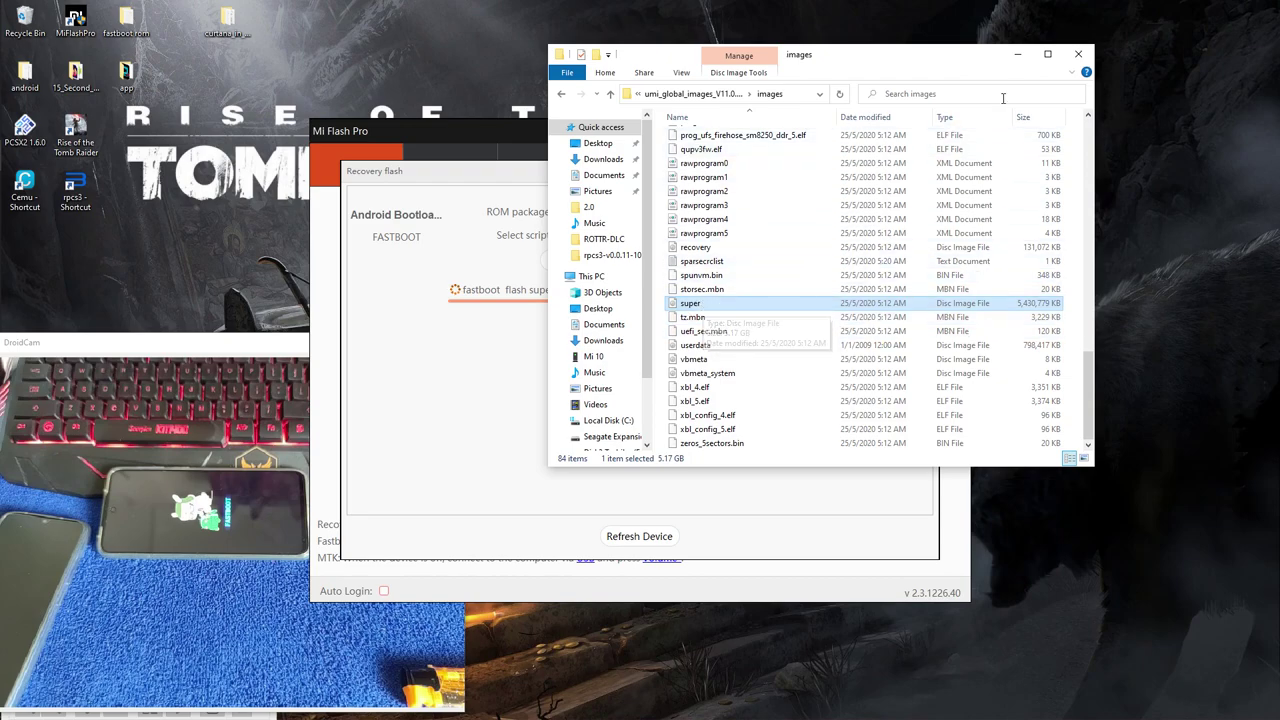
click(1076, 57)
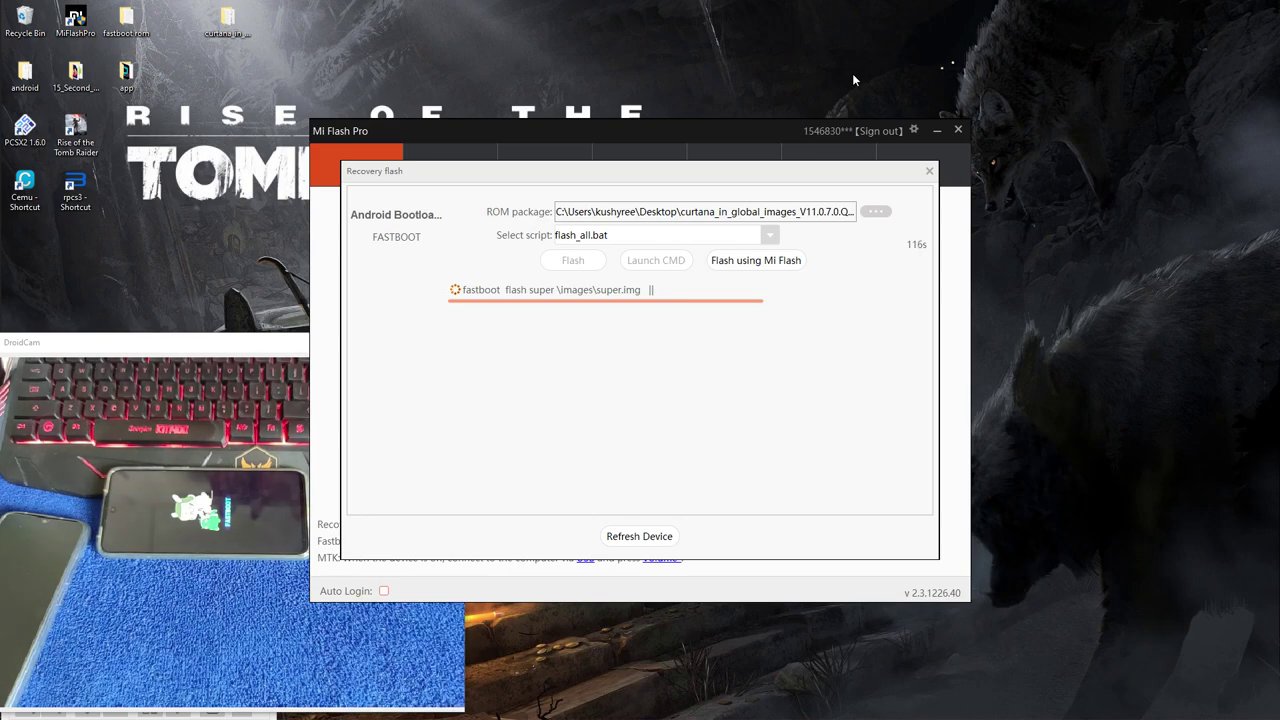
click(12, 253)
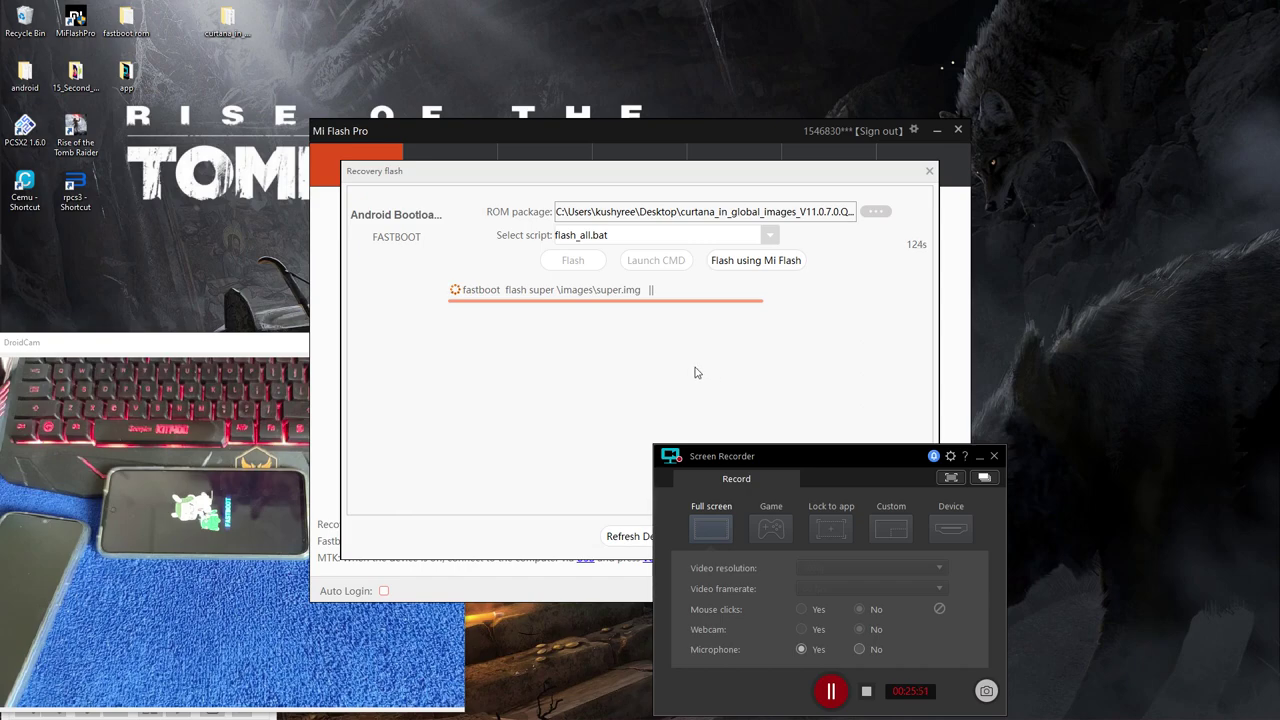
click(733, 397)
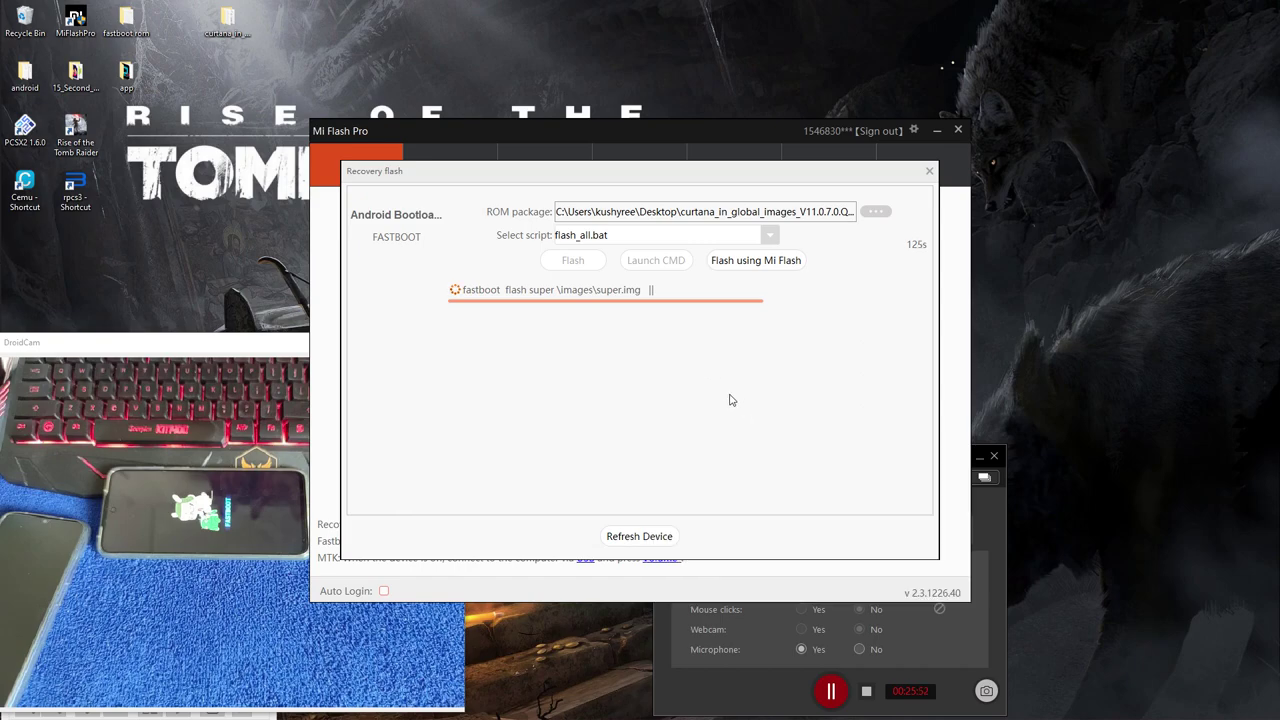
click(995, 548)
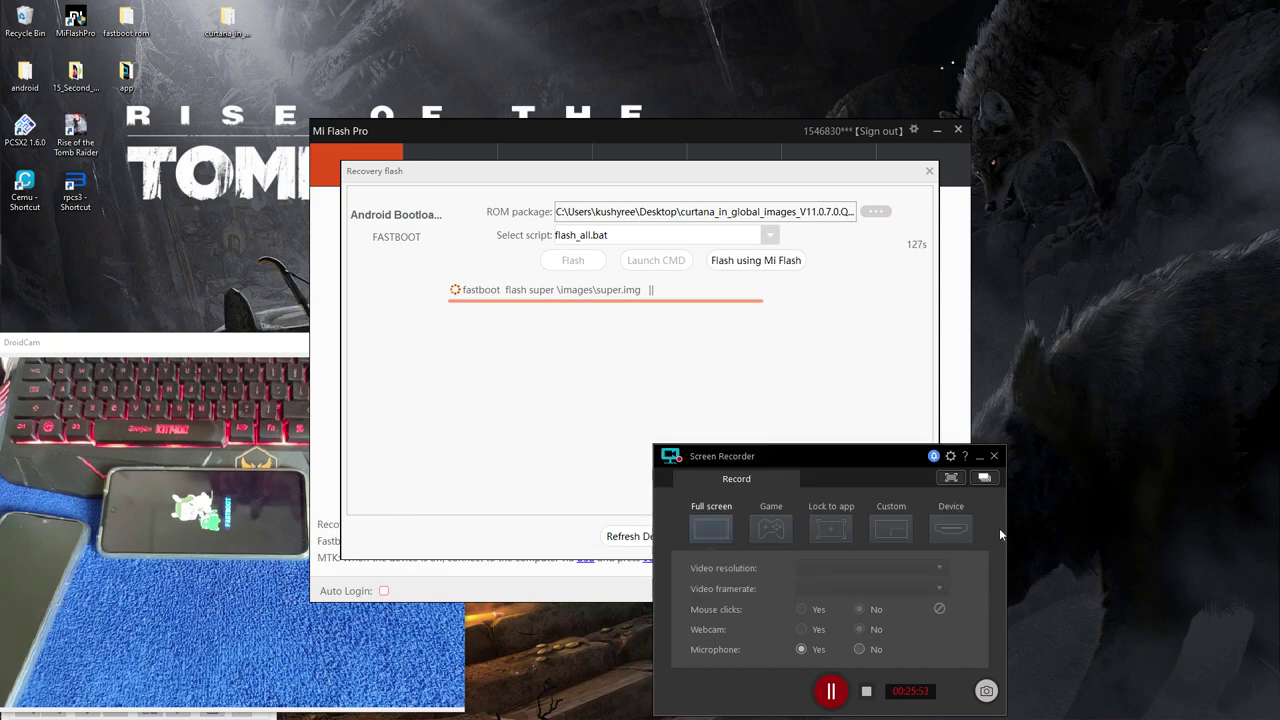
click(979, 458)
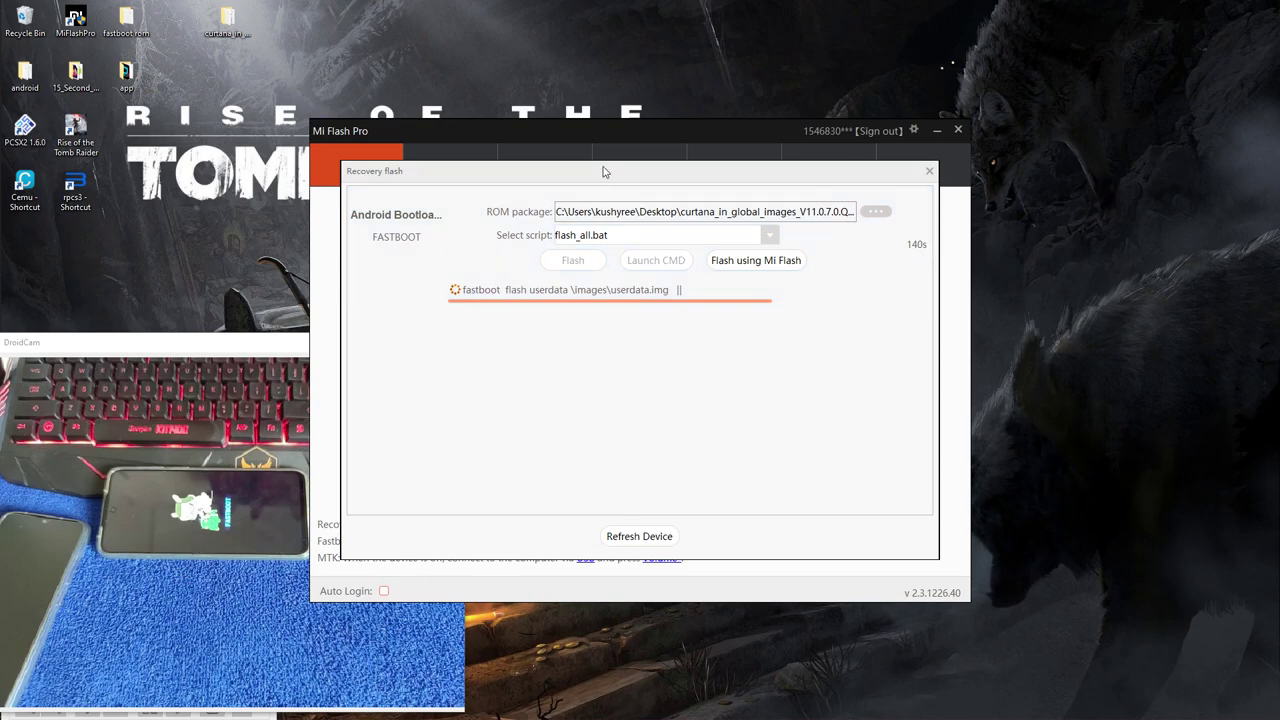
- Move the Recovery flash window aside while flashing finishes, close it once the device has rebooted, and exit Mi Flash Pro
drag(605, 176, 771, 177)
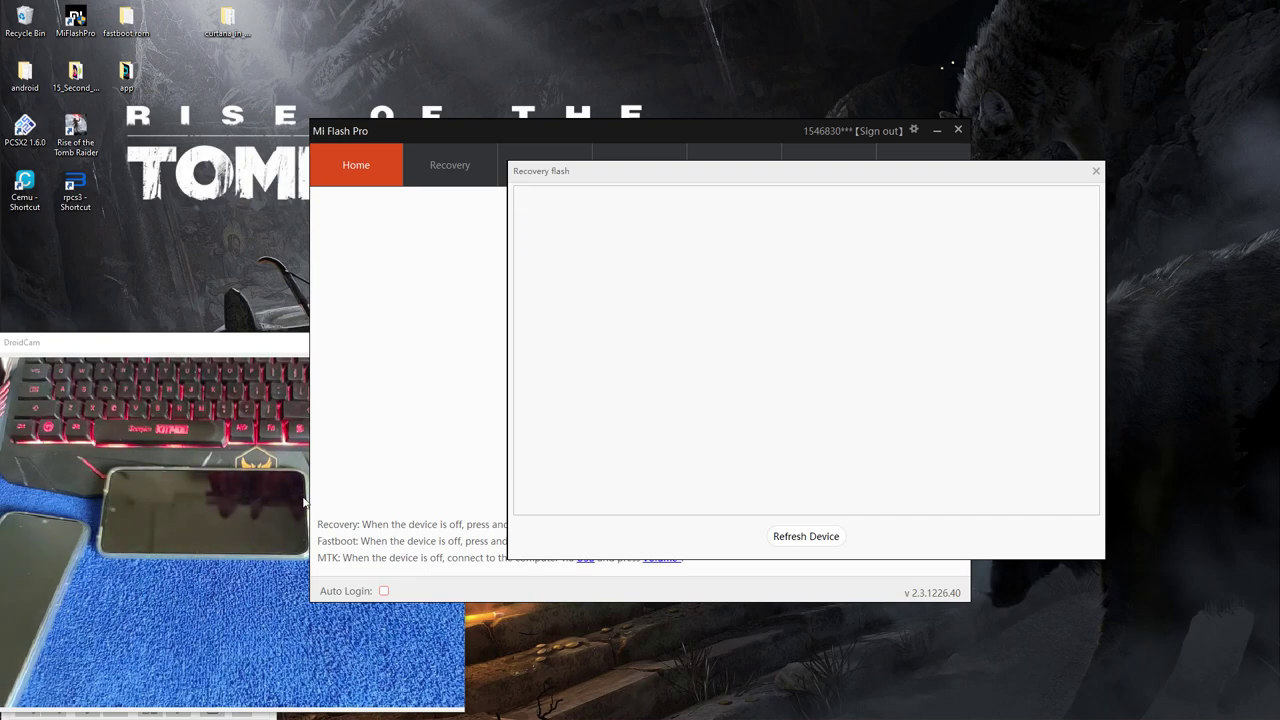
click(1095, 171)
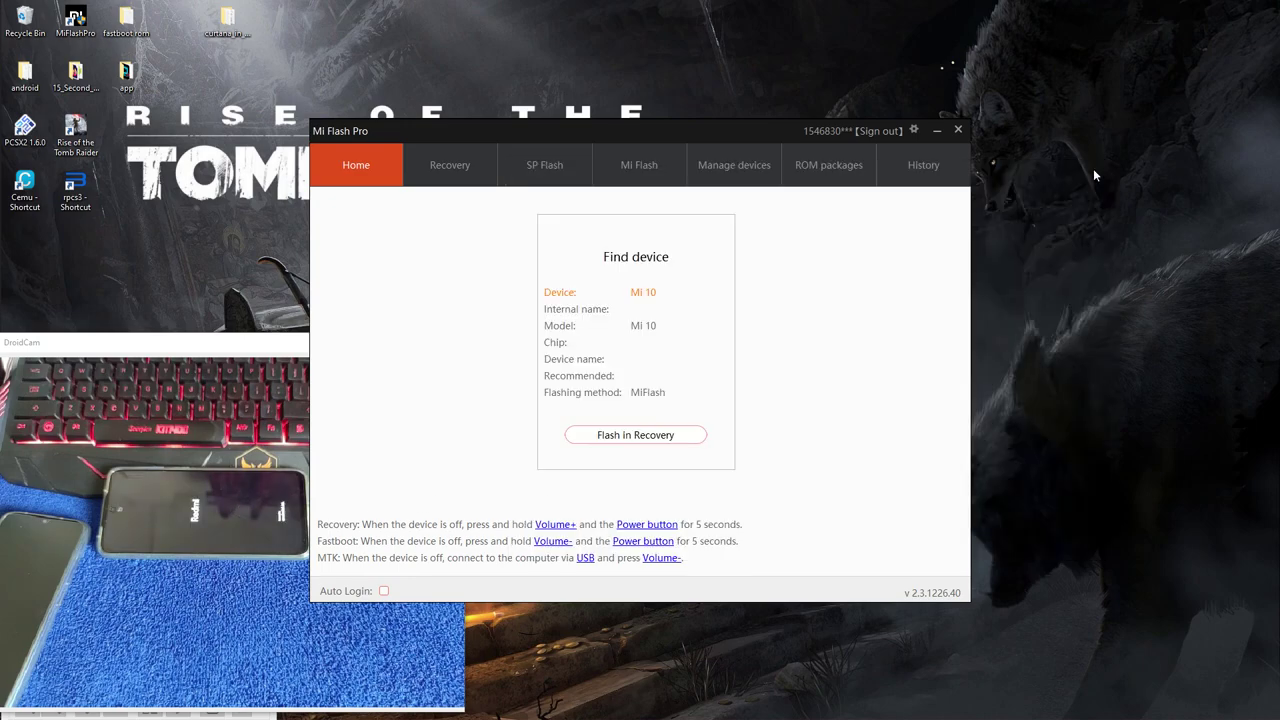
click(958, 130)
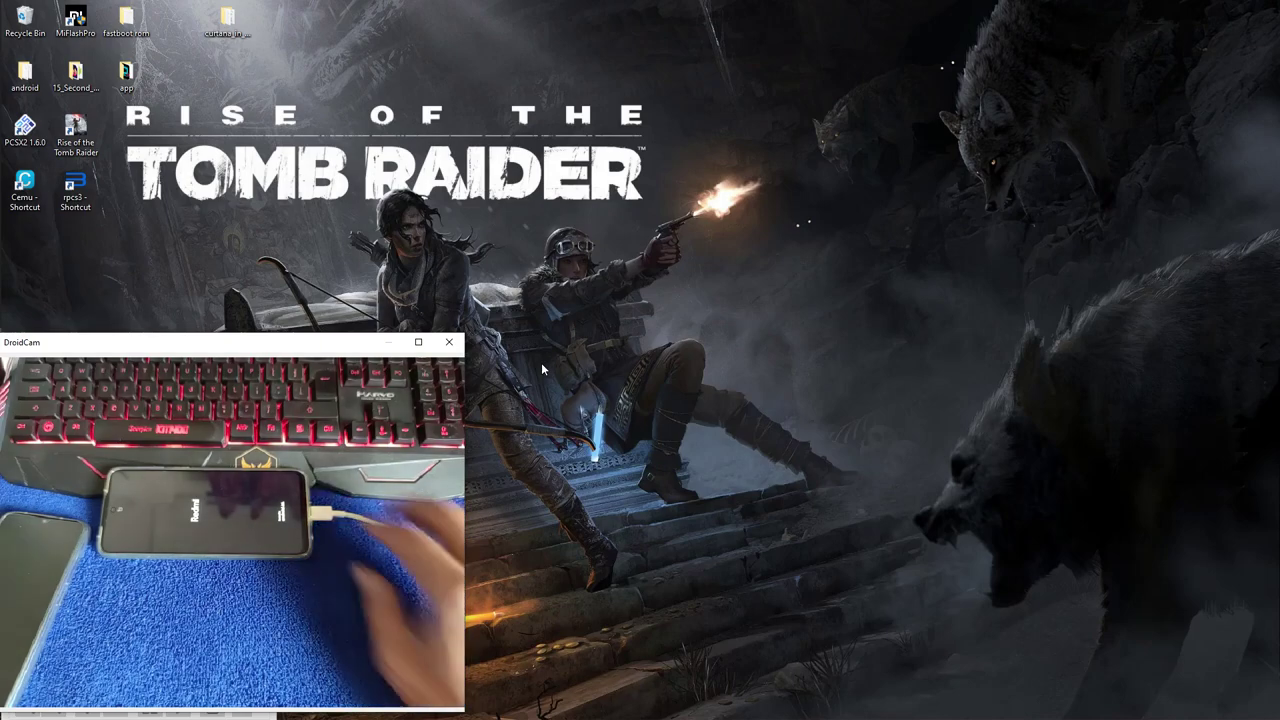